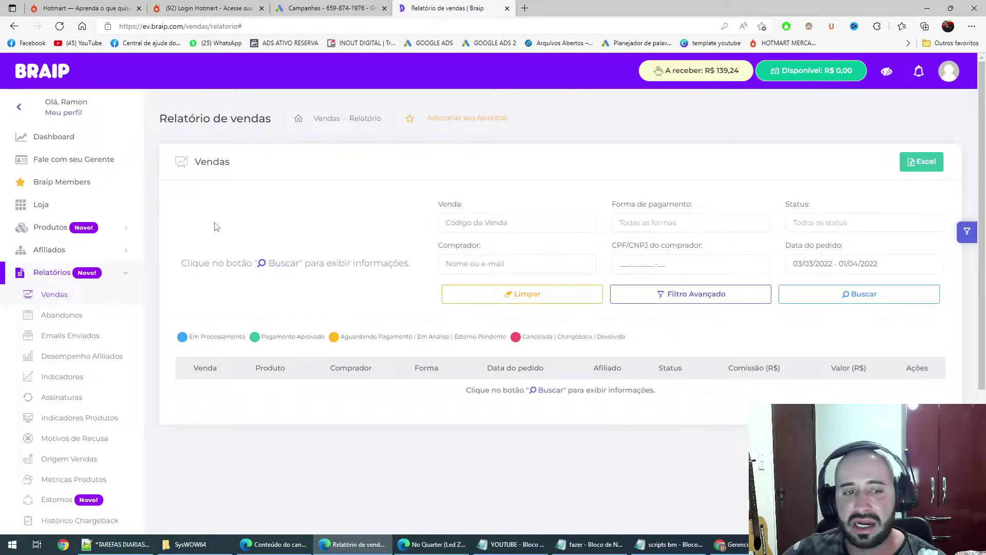
{"action": "right_click", "coordinate": [260, 172]}
{"action": "left_click", "coordinate": [411, 330]}
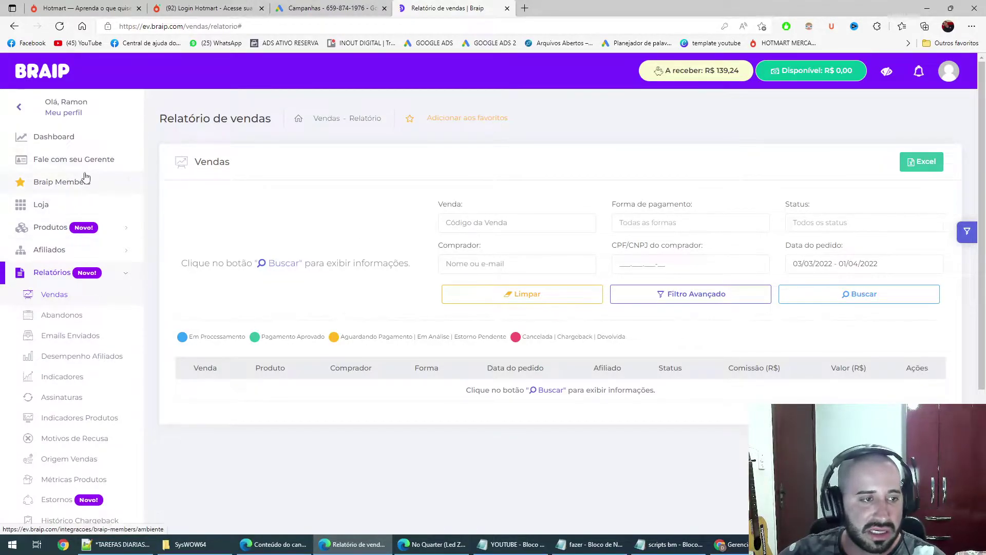
Open the Braip store (Loja) and switch the product list from physical to digital products
{"action": "left_click", "coordinate": [45, 211]}
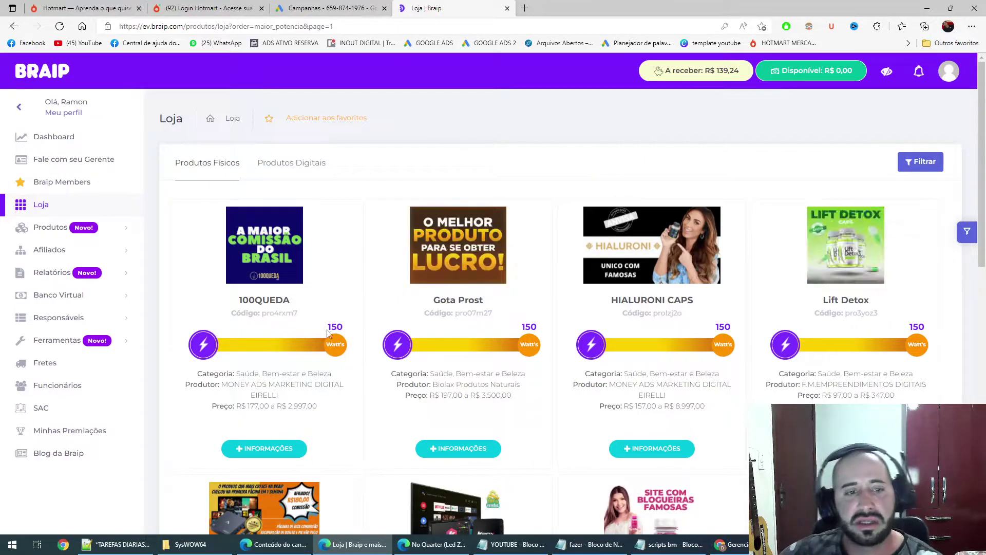
{"action": "scroll", "coordinate": [617, 257], "scroll_direction": "down", "scroll_amount": 1}
{"action": "scroll", "coordinate": [720, 206], "scroll_direction": "up", "scroll_amount": 1}
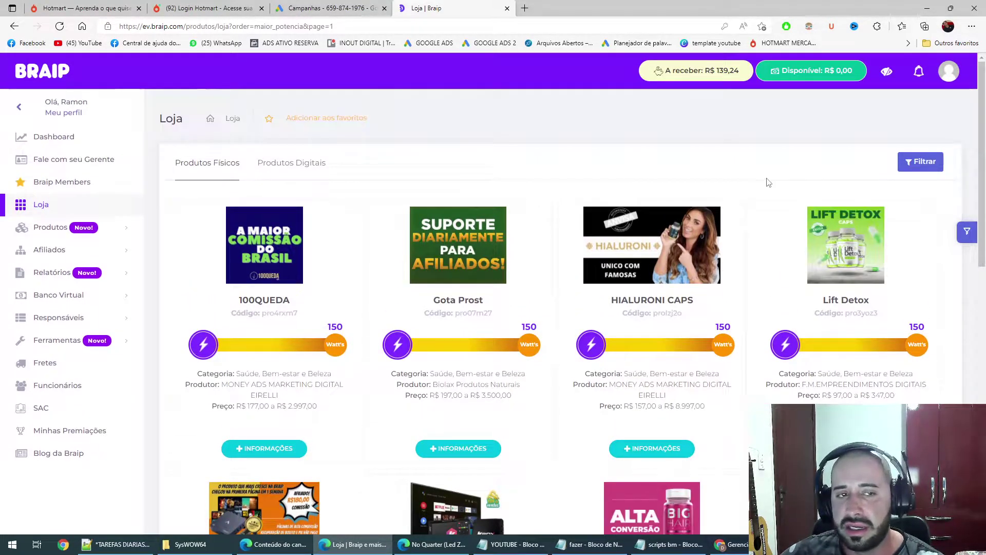
{"action": "left_click", "coordinate": [287, 170]}
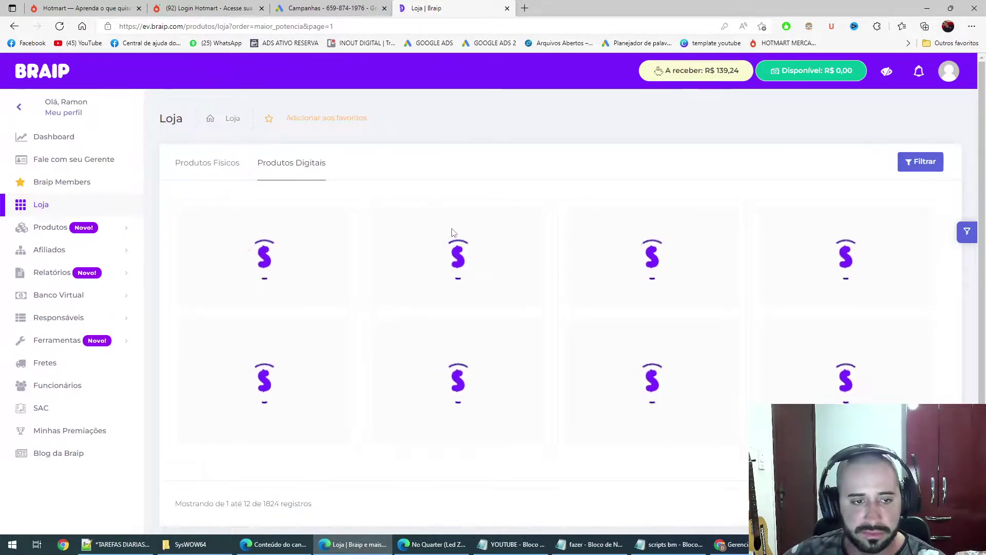
Browse the digital products and compare their Watt's ratings, categories and prices, including the MILLION BLAZE - VIP listing
{"action": "scroll", "coordinate": [335, 257], "scroll_direction": "down", "scroll_amount": 1}
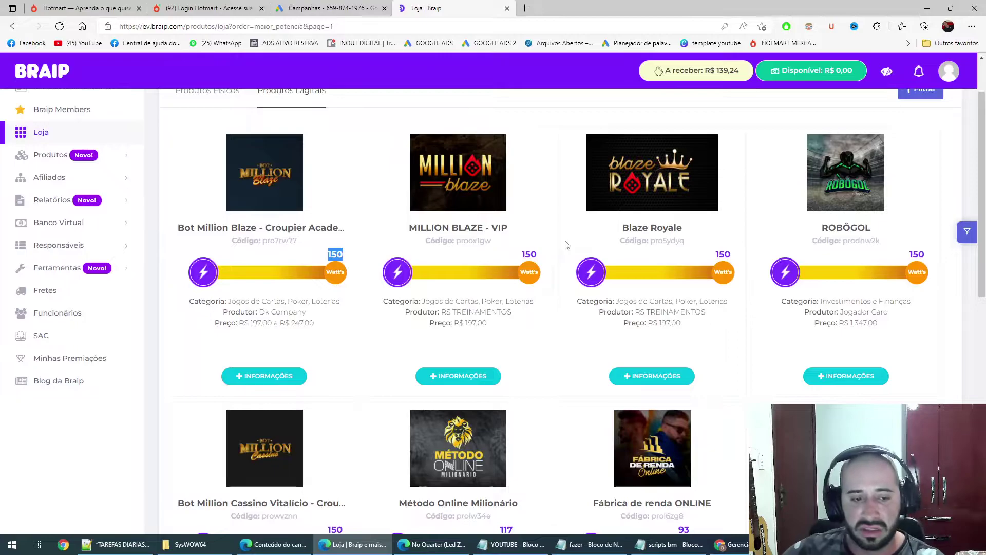
{"action": "scroll", "coordinate": [441, 392], "scroll_direction": "down", "scroll_amount": 7}
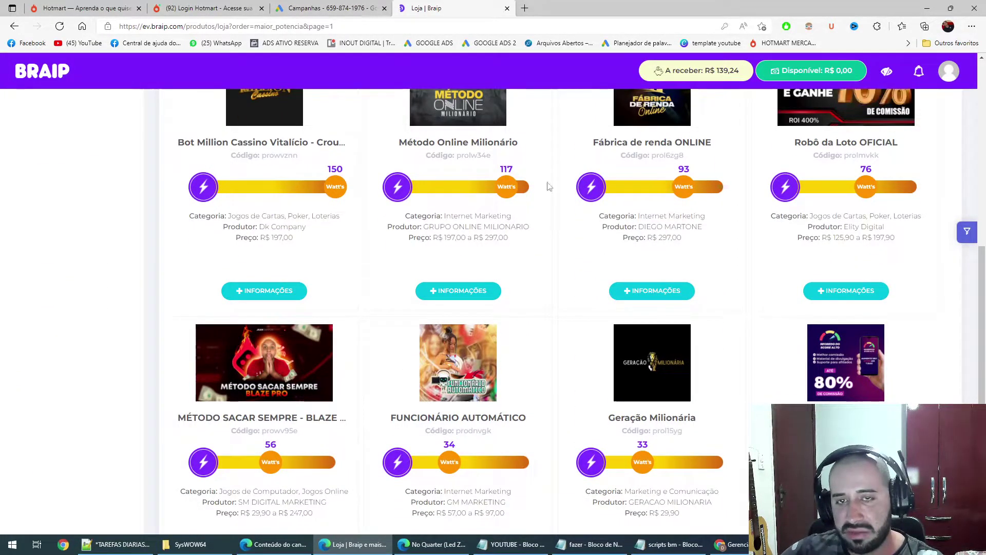
{"action": "scroll", "coordinate": [627, 279], "scroll_direction": "up", "scroll_amount": 8}
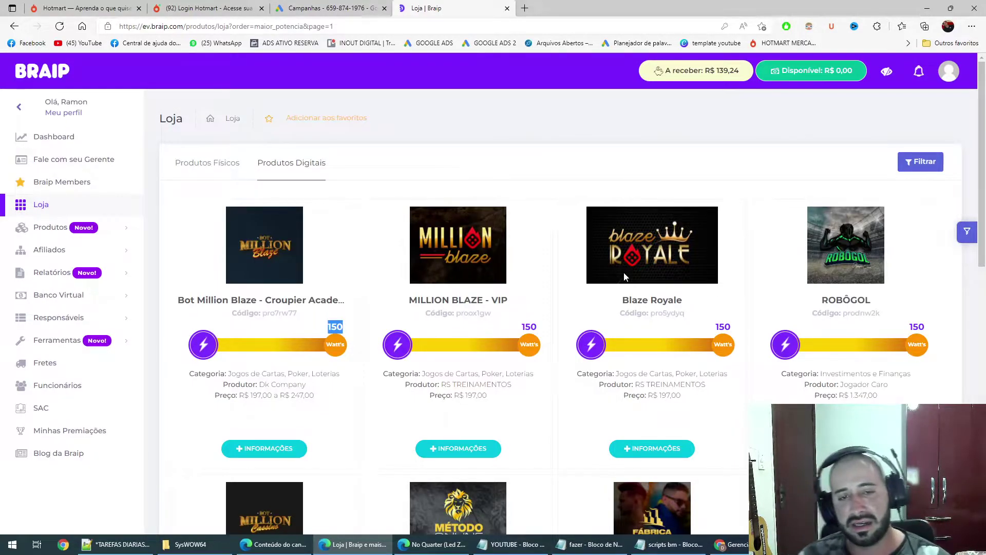
{"action": "scroll", "coordinate": [623, 273], "scroll_direction": "down", "scroll_amount": 10}
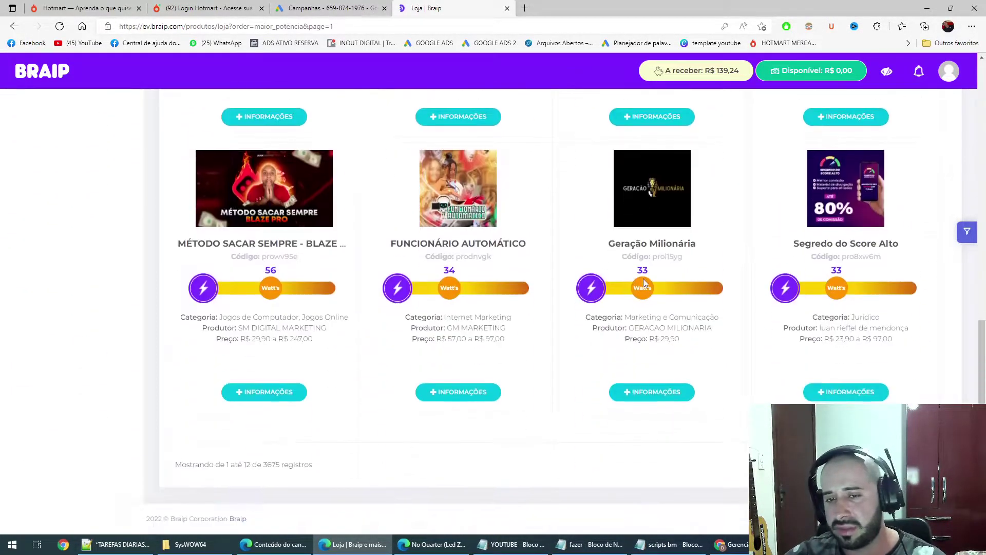
{"action": "scroll", "coordinate": [632, 287], "scroll_direction": "up", "scroll_amount": 6}
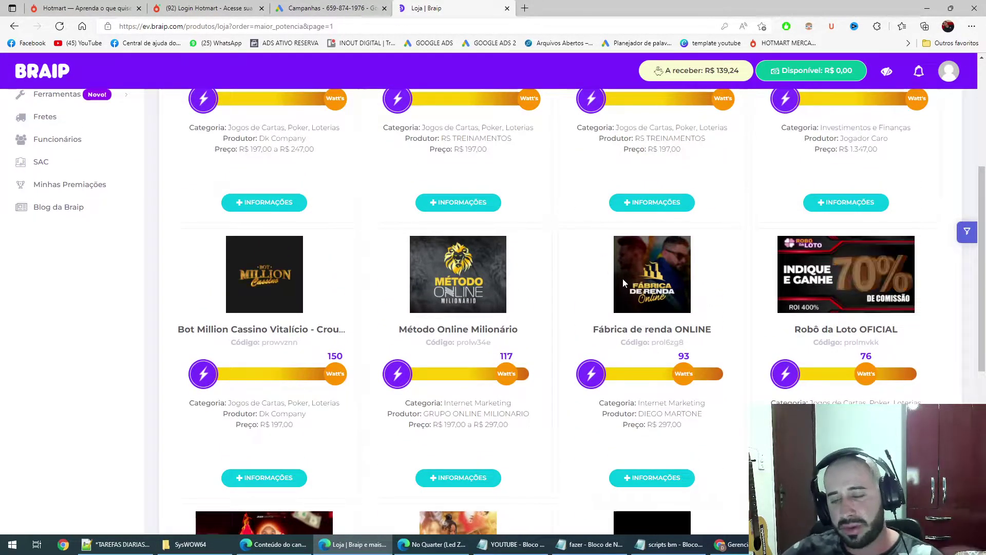
{"action": "scroll", "coordinate": [590, 277], "scroll_direction": "up", "scroll_amount": 3}
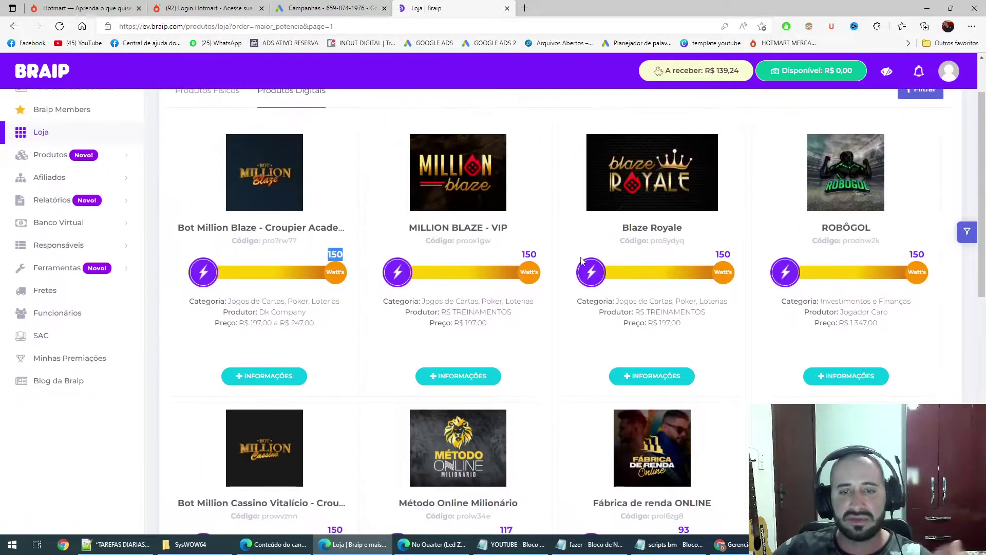
{"action": "scroll", "coordinate": [580, 262], "scroll_direction": "up", "scroll_amount": 2}
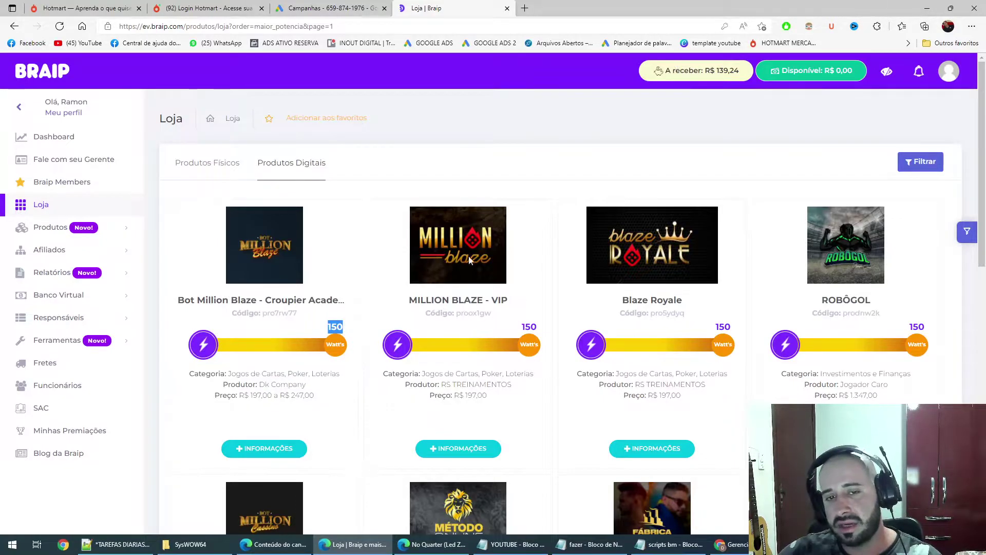
{"action": "left_click_drag", "start_coordinate": [409, 304], "coordinate": [443, 306]}
{"action": "left_click", "coordinate": [497, 321]}
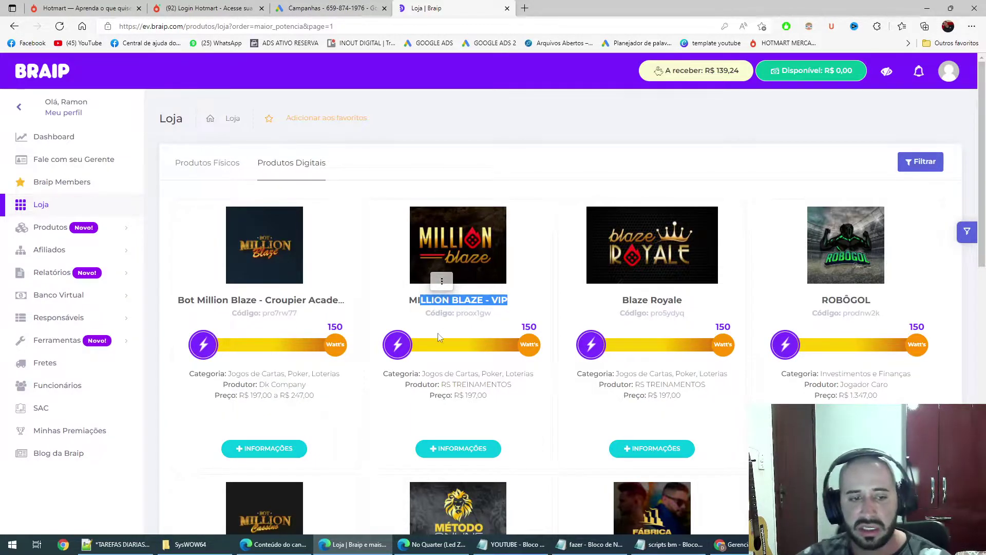
{"action": "left_click", "coordinate": [534, 193]}
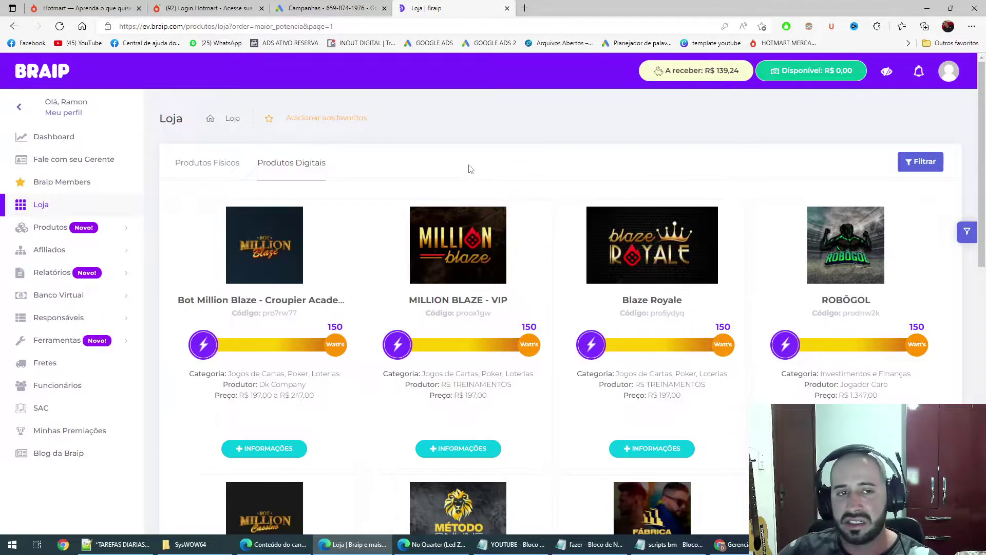
Look through the full page of digital products again, from the top-rated listings to the lowest-rated ones
{"action": "scroll", "coordinate": [468, 170], "scroll_direction": "down", "scroll_amount": 5}
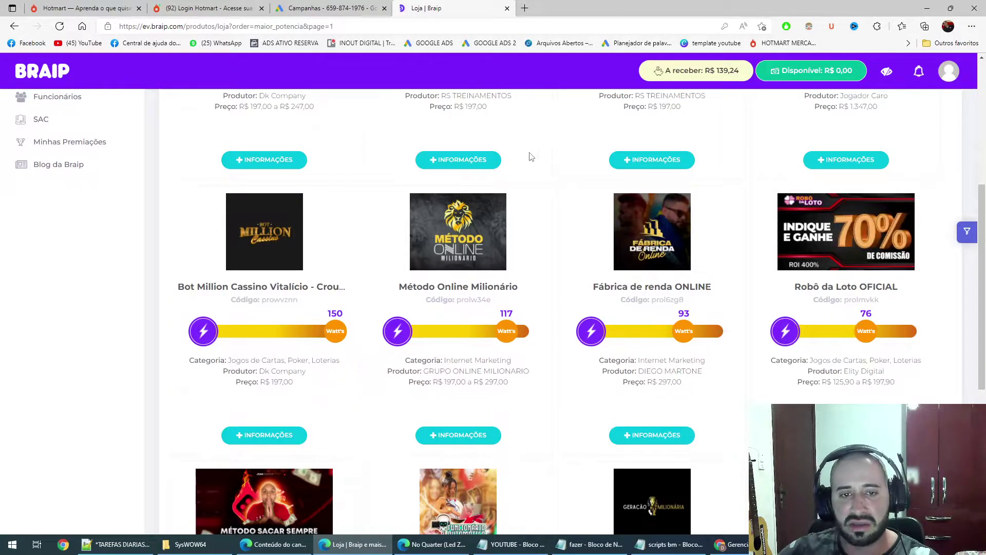
{"action": "scroll", "coordinate": [530, 155], "scroll_direction": "down", "scroll_amount": 4}
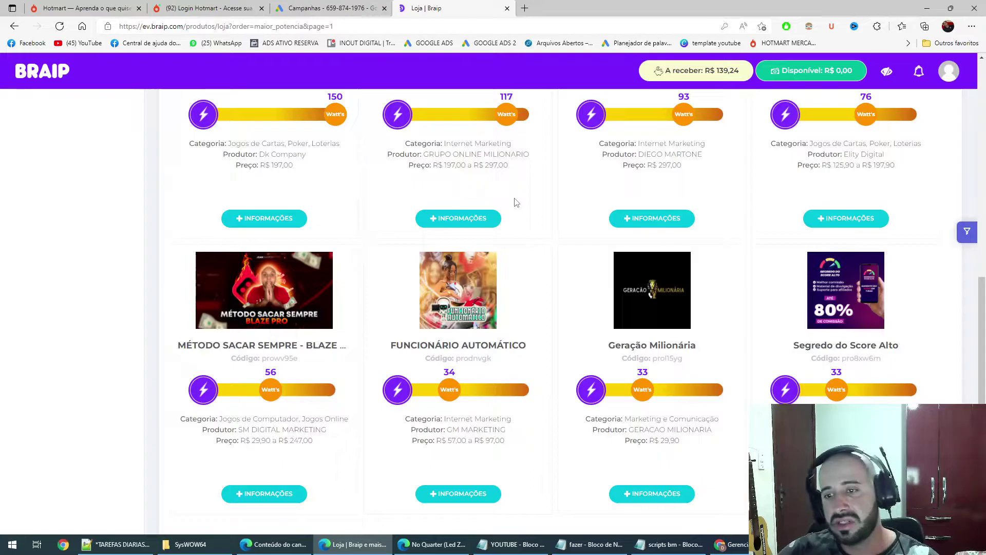
{"action": "scroll", "coordinate": [516, 202], "scroll_direction": "down", "scroll_amount": 2}
{"action": "scroll", "coordinate": [516, 202], "scroll_direction": "up", "scroll_amount": 10}
{"action": "scroll", "coordinate": [514, 200], "scroll_direction": "up", "scroll_amount": 2}
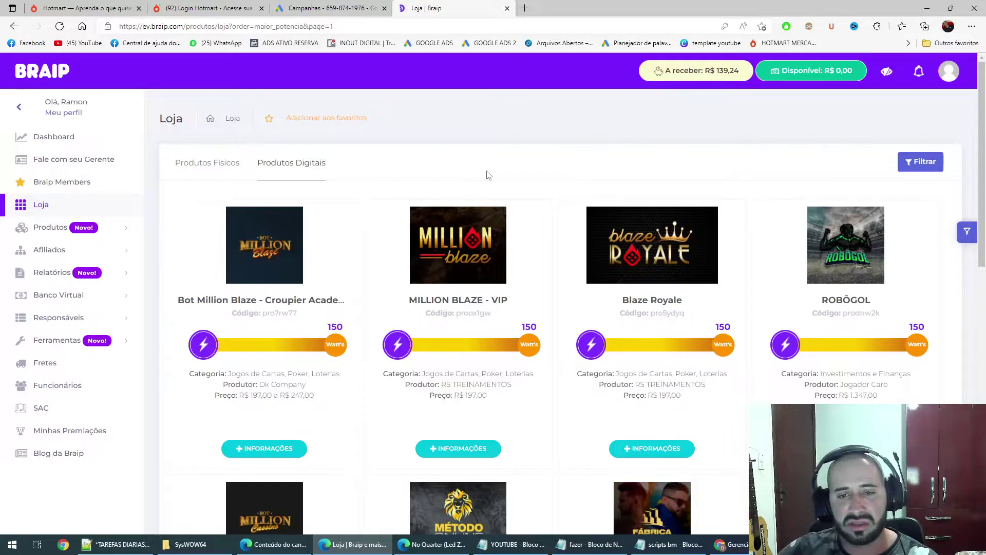
{"action": "scroll", "coordinate": [471, 184], "scroll_direction": "down", "scroll_amount": 4}
{"action": "scroll", "coordinate": [345, 175], "scroll_direction": "up", "scroll_amount": 4}
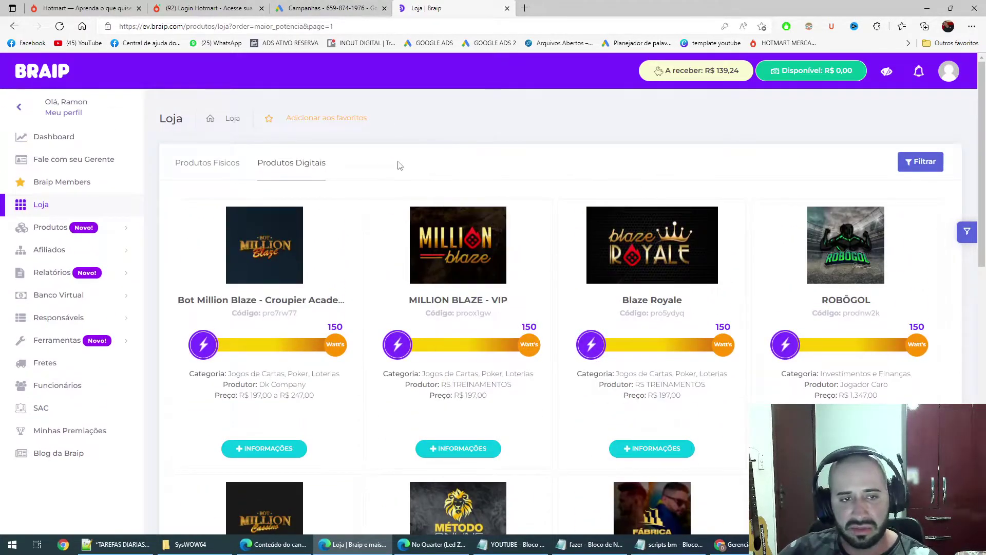
{"action": "scroll", "coordinate": [226, 205], "scroll_direction": "down", "scroll_amount": 3}
{"action": "scroll", "coordinate": [236, 239], "scroll_direction": "up", "scroll_amount": 3}
{"action": "scroll", "coordinate": [238, 266], "scroll_direction": "down", "scroll_amount": 1}
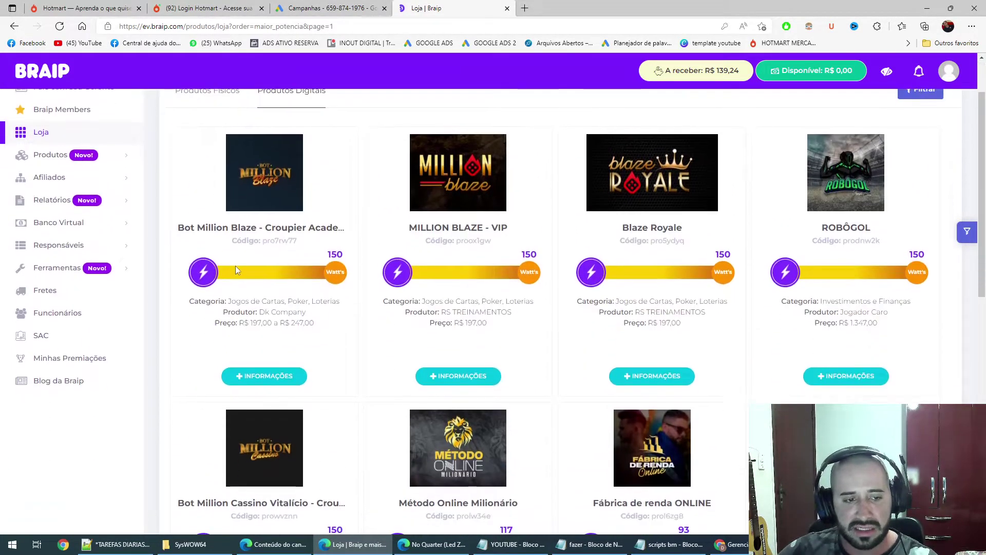
Examine the producer and price range of the Bot Million Blaze product
{"action": "left_click_drag", "start_coordinate": [216, 324], "coordinate": [321, 329]}
{"action": "left_click", "coordinate": [263, 314]}
{"action": "triple_click", "coordinate": [263, 314]}
{"action": "left_click", "coordinate": [277, 318]}
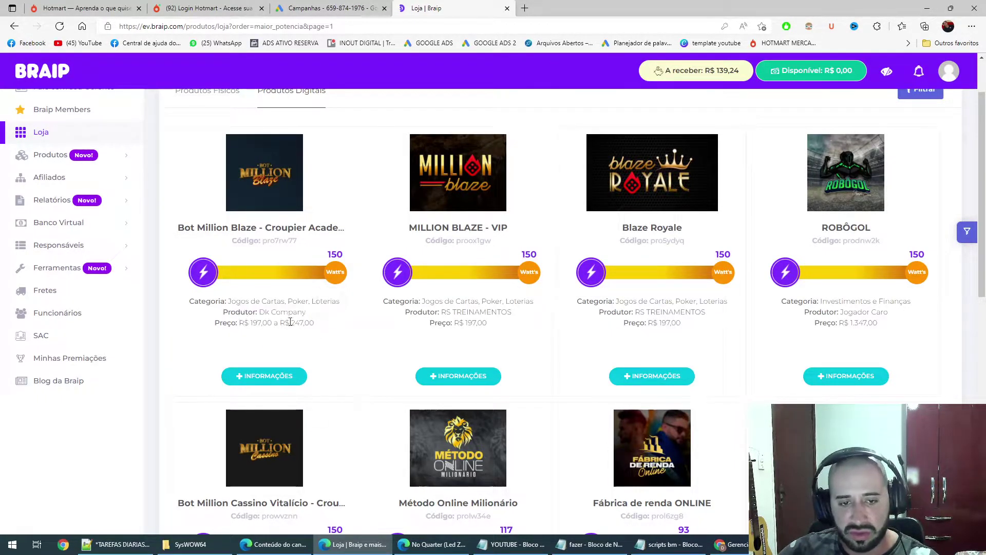
Reload the store, open the Gota Prost product details and load its sales page in a new tab, keeping the details in view
{"action": "key", "text": "F5"}
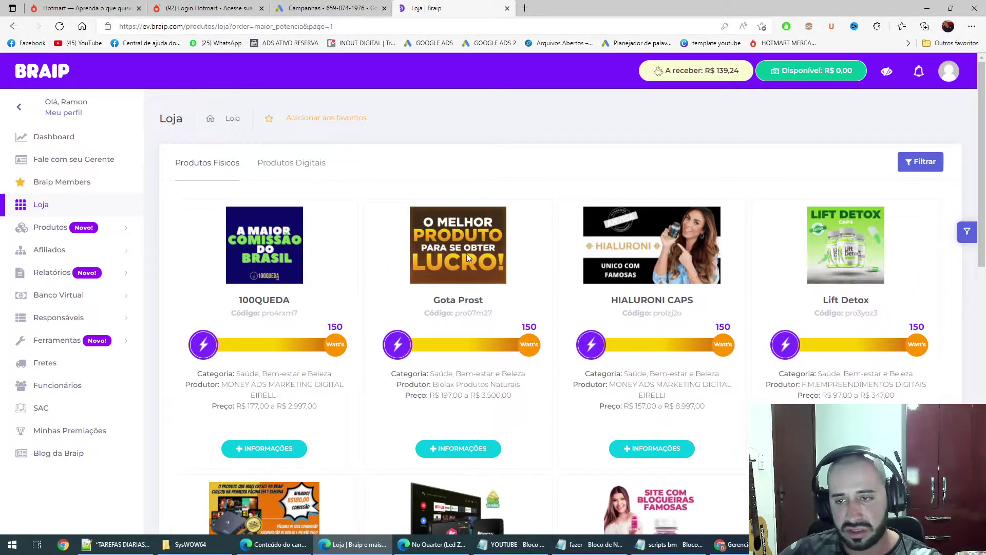
{"action": "left_click", "coordinate": [446, 448]}
{"action": "right_click", "coordinate": [637, 5]}
{"action": "left_click", "coordinate": [588, 58]}
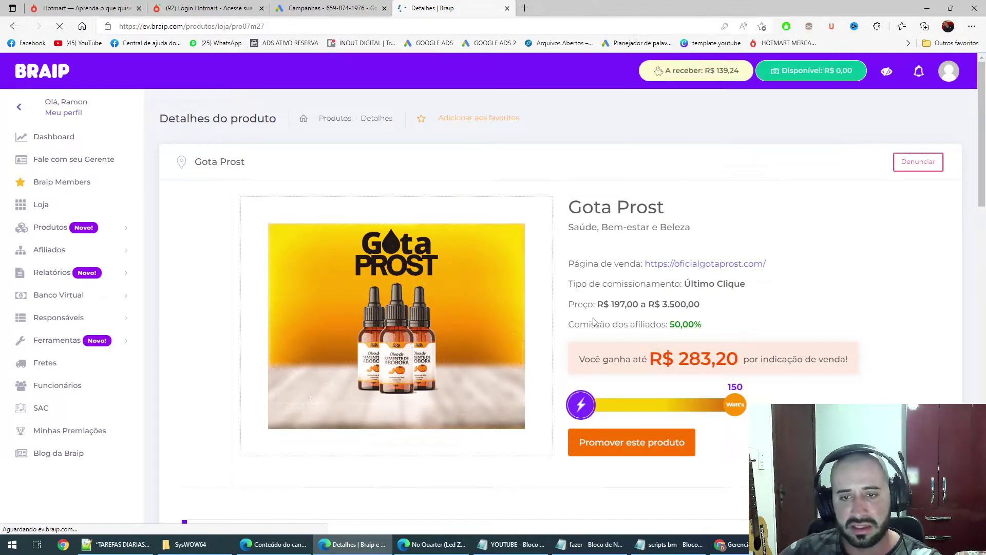
{"action": "left_click", "coordinate": [716, 265]}
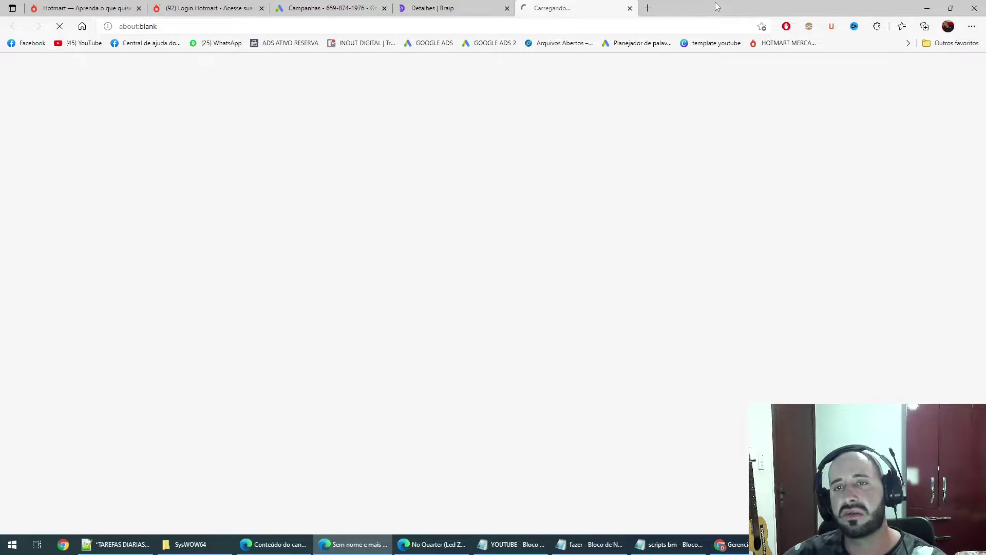
{"action": "key", "text": "ctrl+shift+Tab"}
Read the Gota Prost description, including the boleto conversion rate and the affiliate commission tiers
{"action": "scroll", "coordinate": [495, 266], "scroll_direction": "down", "scroll_amount": 5}
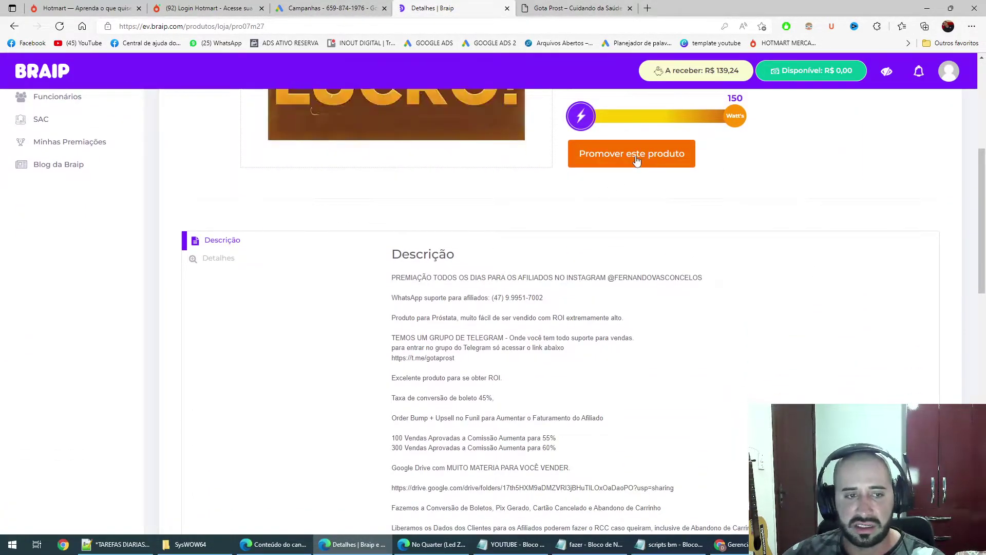
{"action": "scroll", "coordinate": [537, 307], "scroll_direction": "down", "scroll_amount": 3}
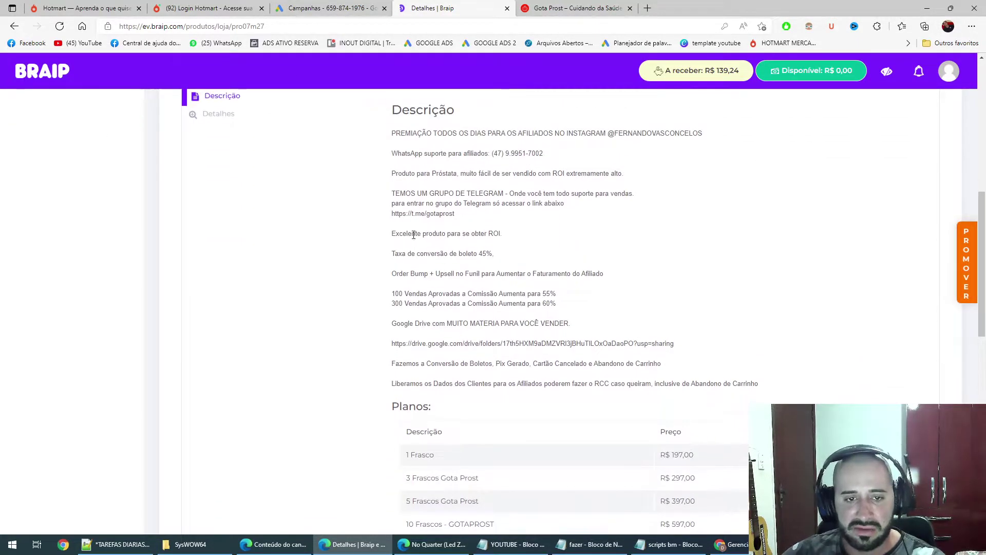
{"action": "left_click_drag", "start_coordinate": [399, 253], "coordinate": [493, 254]}
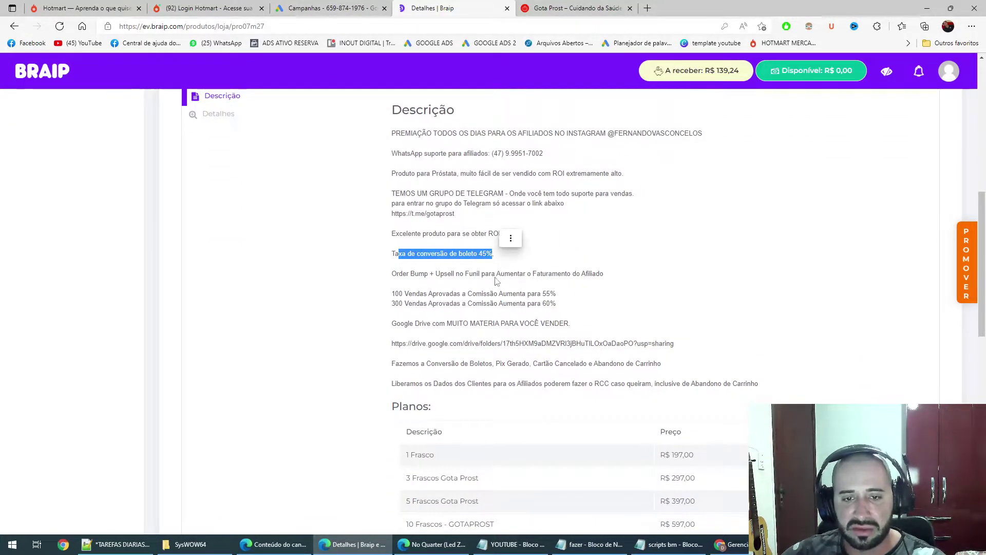
{"action": "scroll", "coordinate": [474, 352], "scroll_direction": "down", "scroll_amount": 3}
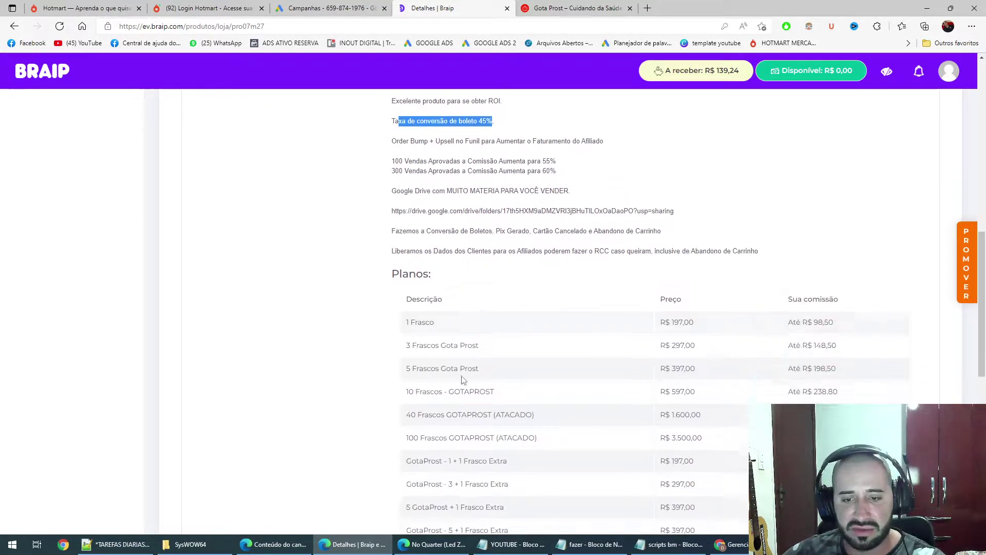
Review the prices and commissions of the Gota Prost plans, such as 1 Frasco and 3 Frascos Gota Prost
{"action": "left_click_drag", "start_coordinate": [440, 312], "coordinate": [405, 311]}
{"action": "left_click_drag", "start_coordinate": [699, 311], "coordinate": [661, 310]}
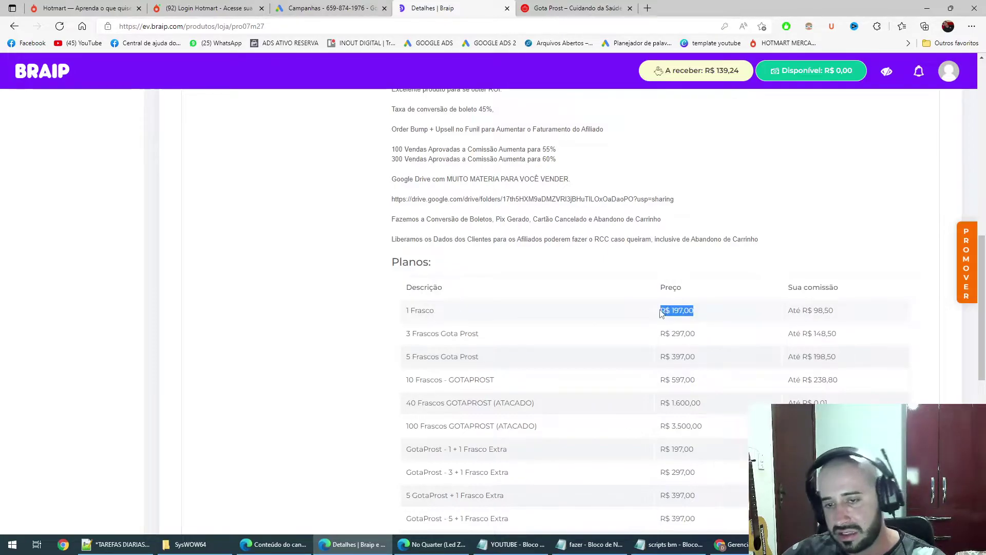
{"action": "left_click_drag", "start_coordinate": [808, 312], "coordinate": [839, 313]}
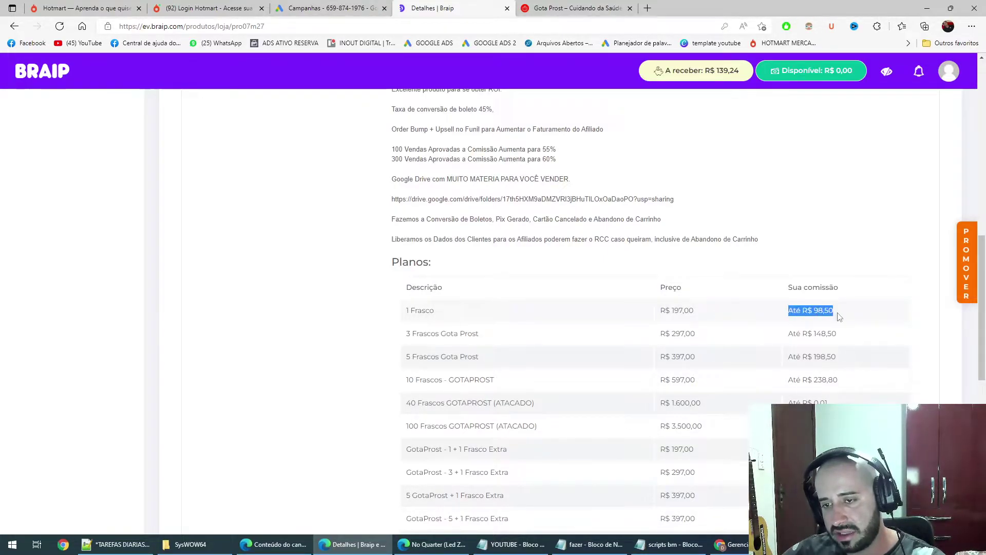
{"action": "scroll", "coordinate": [588, 326], "scroll_direction": "down", "scroll_amount": 1}
{"action": "left_click_drag", "start_coordinate": [506, 271], "coordinate": [414, 261]}
{"action": "left_click_drag", "start_coordinate": [794, 261], "coordinate": [843, 268]}
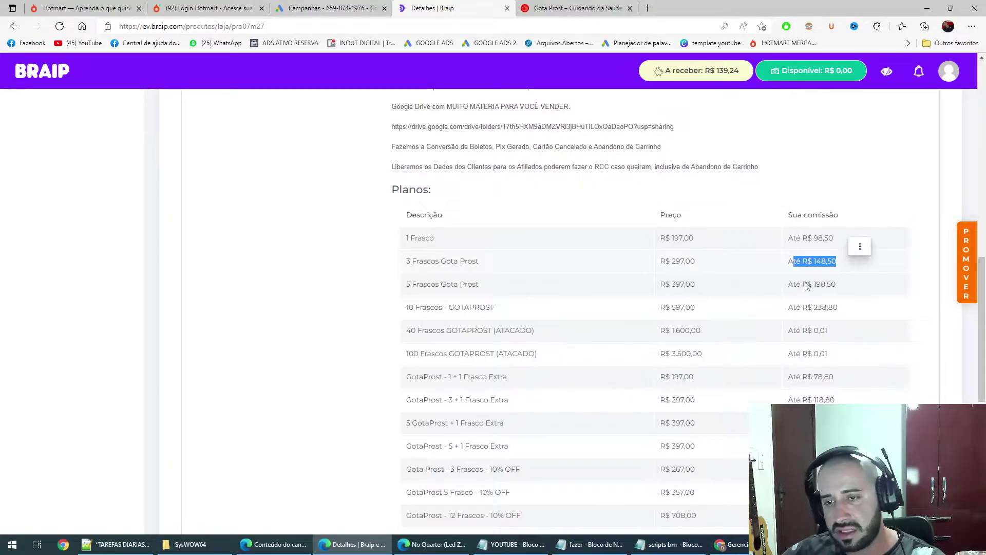
{"action": "scroll", "coordinate": [528, 279], "scroll_direction": "down", "scroll_amount": 7}
{"action": "scroll", "coordinate": [498, 280], "scroll_direction": "up", "scroll_amount": 10}
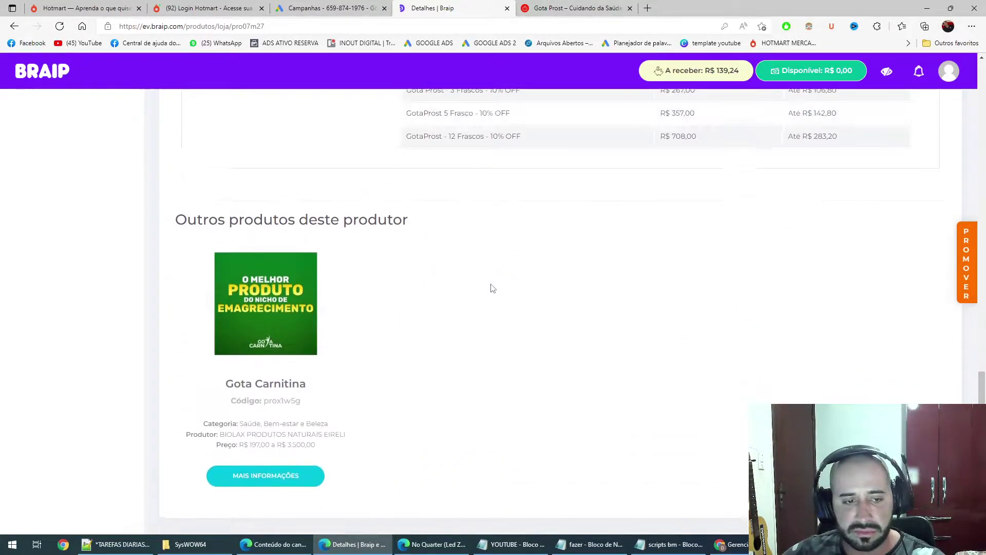
{"action": "scroll", "coordinate": [485, 299], "scroll_direction": "up", "scroll_amount": 3}
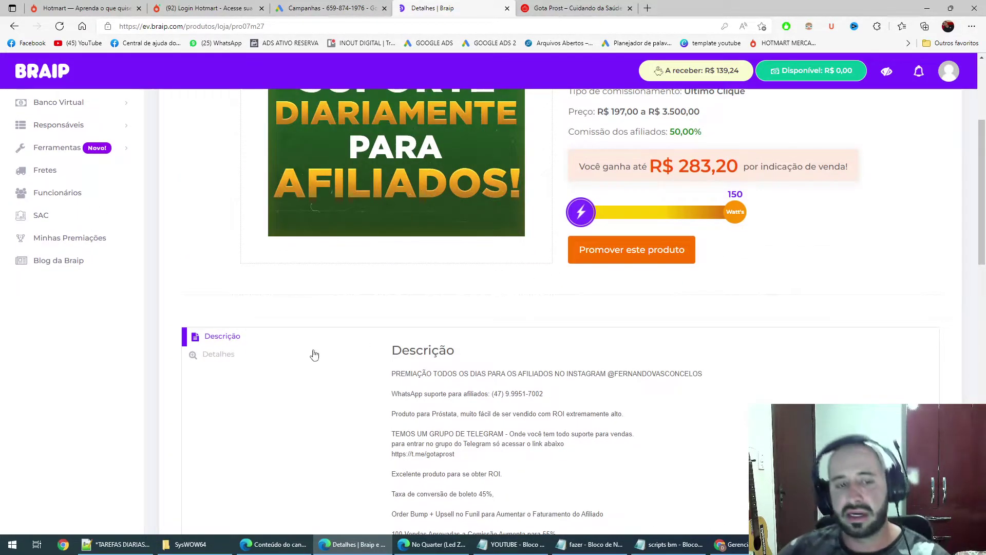
Sign up to promote the Gota Prost product as an affiliate and refresh its details page
{"action": "left_click", "coordinate": [601, 261]}
{"action": "left_click", "coordinate": [617, 350]}
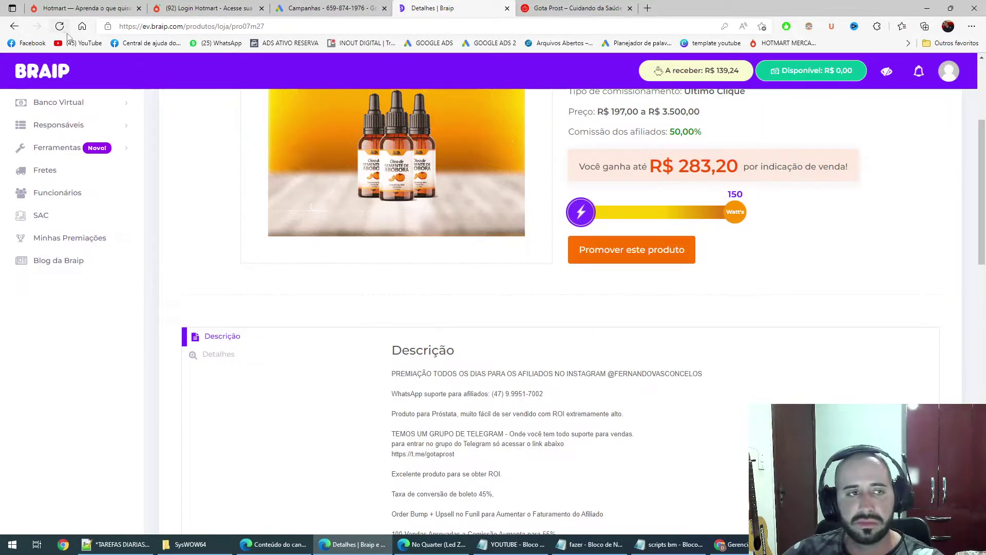
{"action": "left_click", "coordinate": [59, 26]}
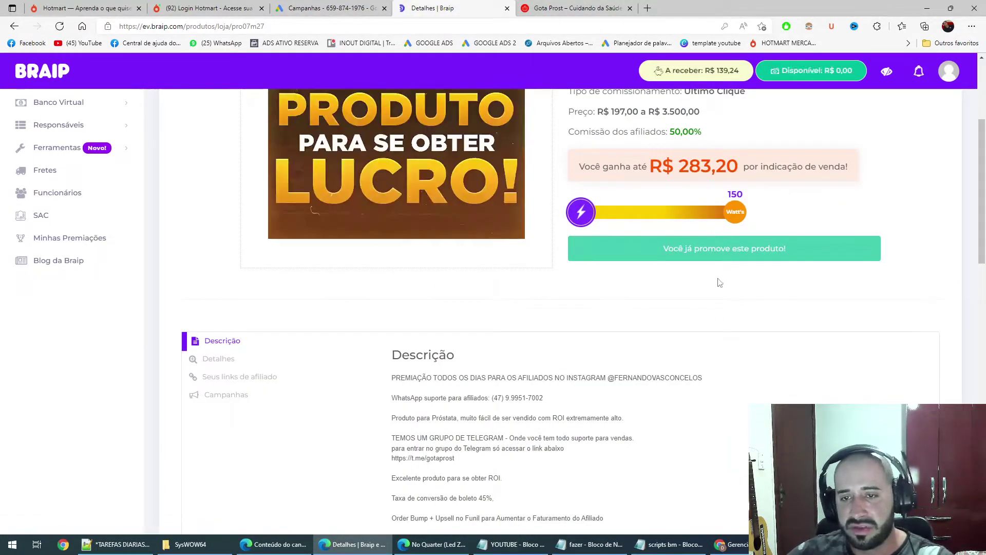
Show the affiliate links (Seus links de afiliado) for Gota Prost and look through the available sales pages
{"action": "left_click", "coordinate": [258, 385]}
{"action": "scroll", "coordinate": [260, 381], "scroll_direction": "down", "scroll_amount": 4}
{"action": "scroll", "coordinate": [375, 309], "scroll_direction": "up", "scroll_amount": 1}
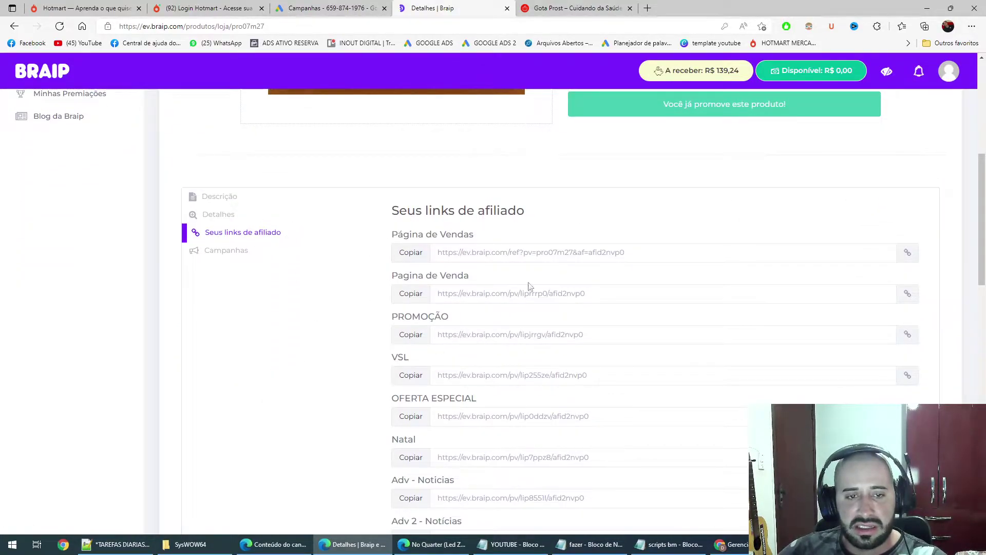
{"action": "right_click", "coordinate": [529, 205]}
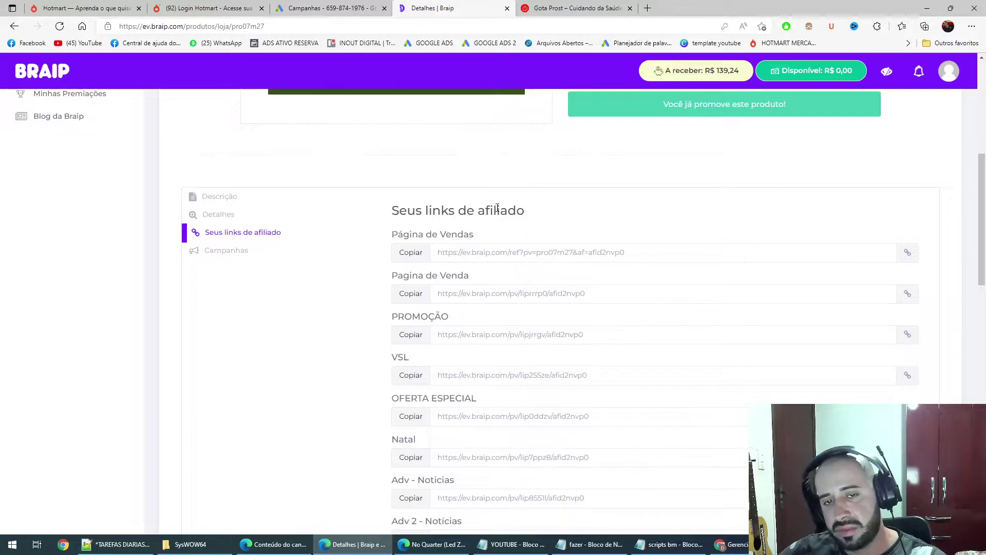
Copy the Página de Vendas affiliate link for Gota Prost
{"action": "left_click_drag", "start_coordinate": [496, 211], "coordinate": [492, 218]}
{"action": "left_click", "coordinate": [413, 252]}
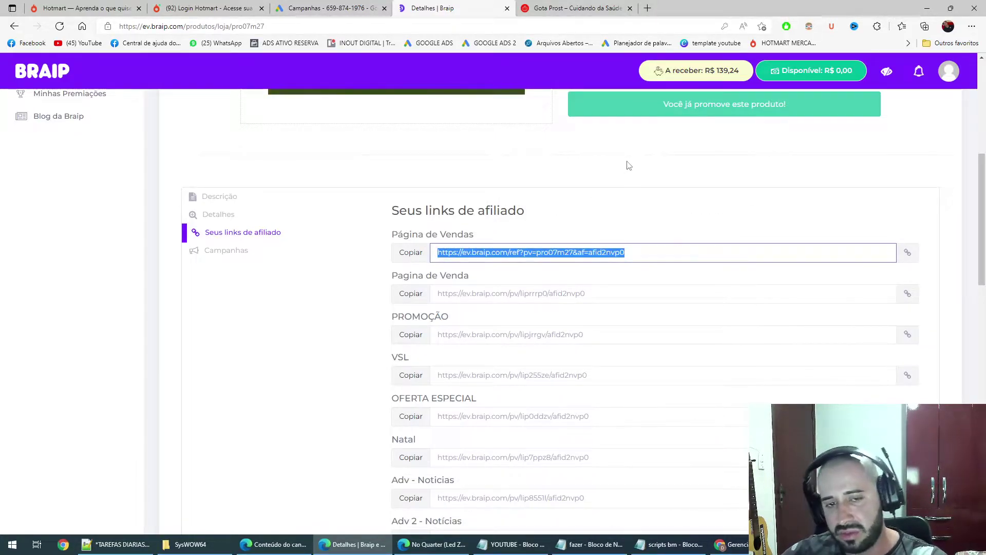
{"action": "left_click", "coordinate": [559, 199]}
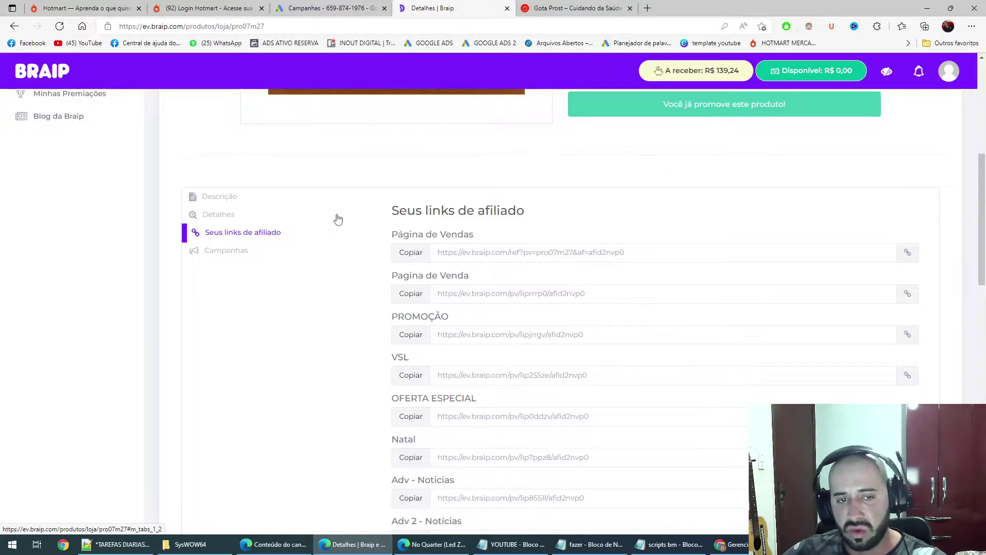
Start a new campaign in the Campanhas section of Gota Prost and view its configuration fields
{"action": "left_click", "coordinate": [239, 254]}
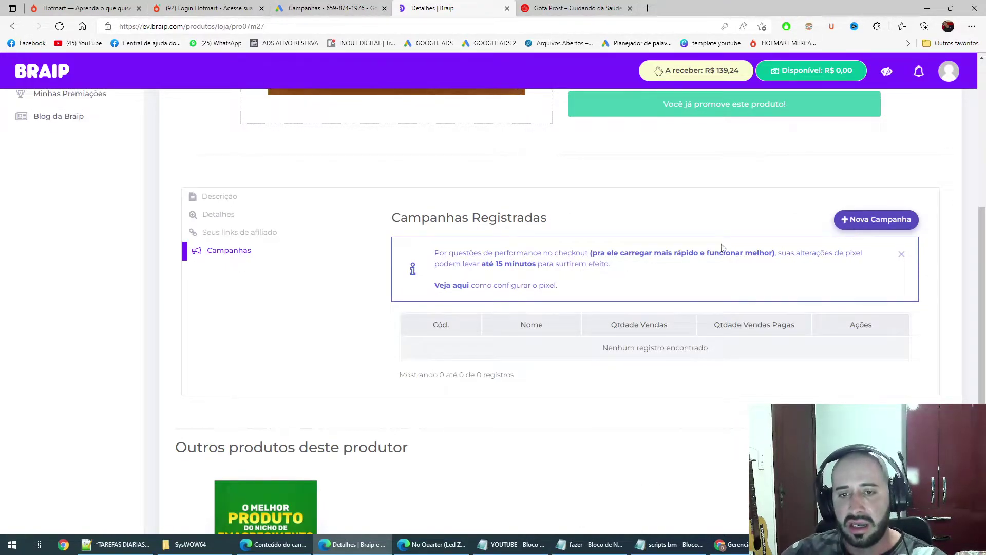
{"action": "left_click", "coordinate": [894, 225]}
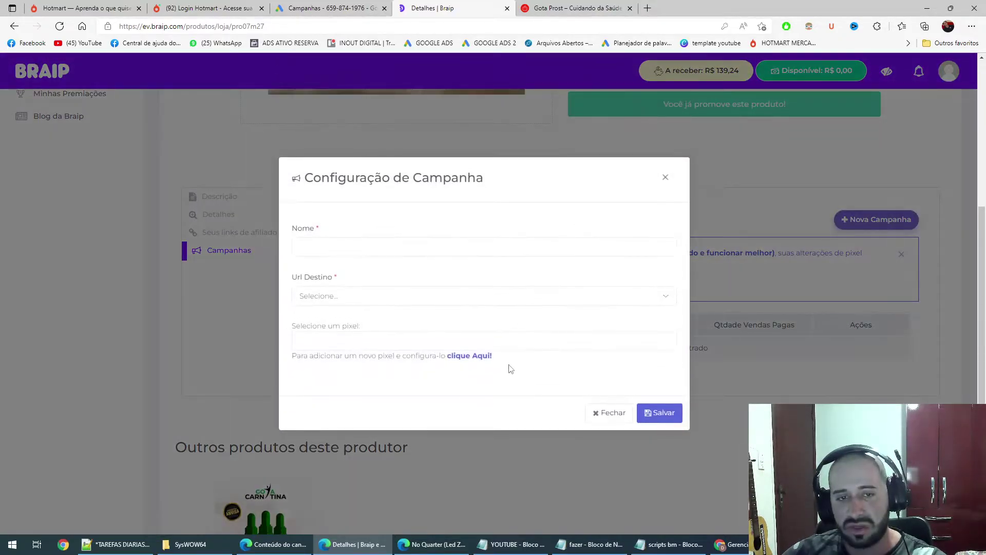
{"action": "scroll", "coordinate": [436, 335], "scroll_direction": "down", "scroll_amount": 3}
{"action": "scroll", "coordinate": [560, 308], "scroll_direction": "up", "scroll_amount": 3}
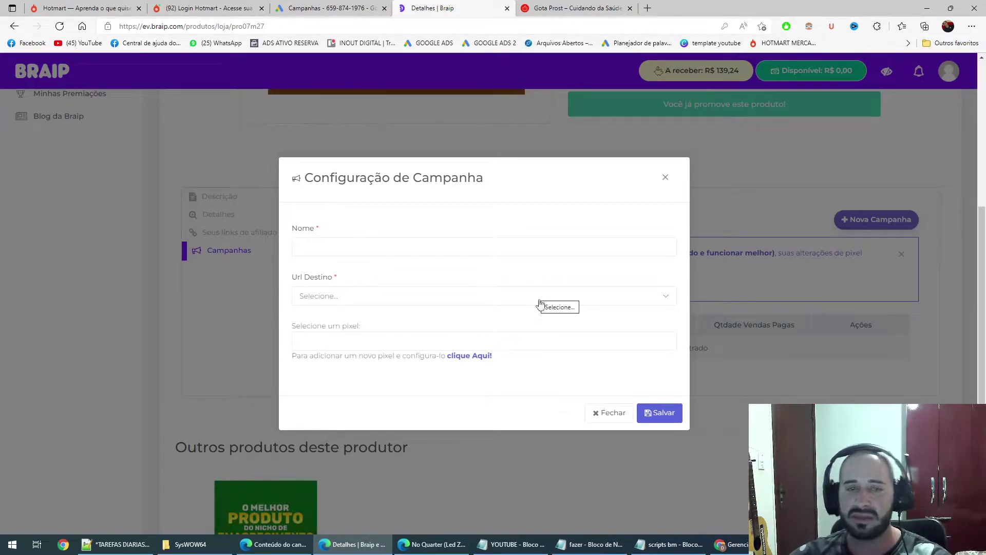
{"action": "left_click", "coordinate": [488, 253]}
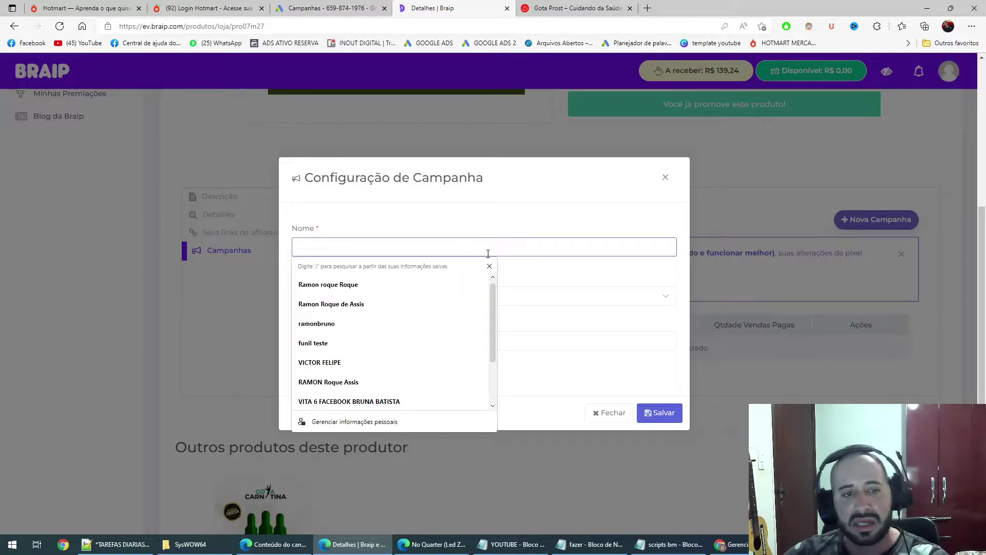
{"action": "left_click", "coordinate": [480, 217]}
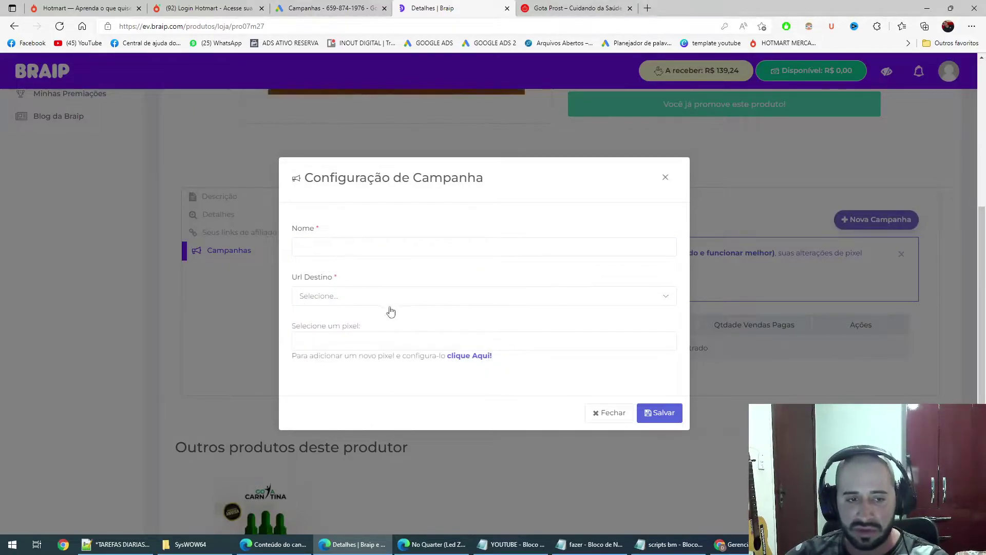
Set the campaign's Url Destino to Página de vendas and check the pixel selection
{"action": "left_click", "coordinate": [451, 303]}
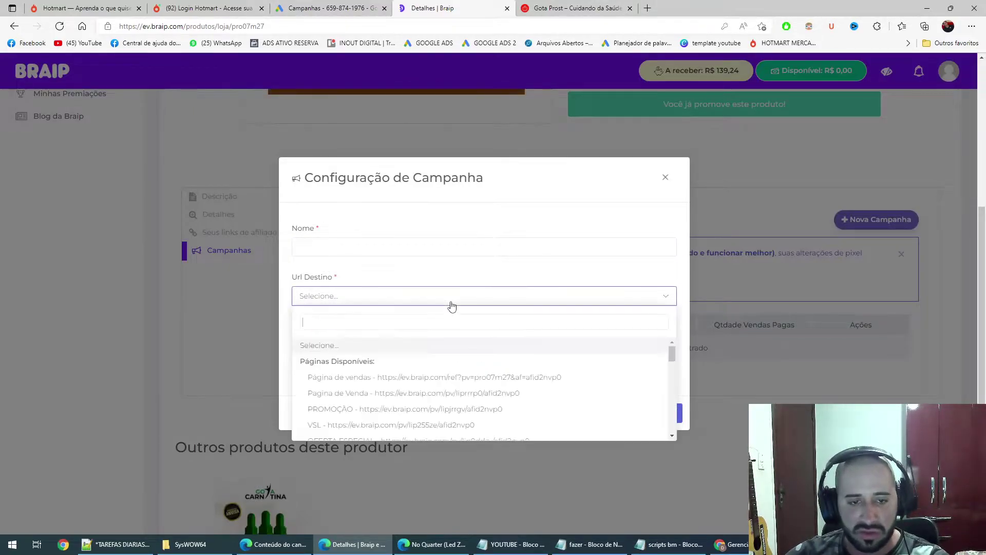
{"action": "left_click", "coordinate": [414, 380]}
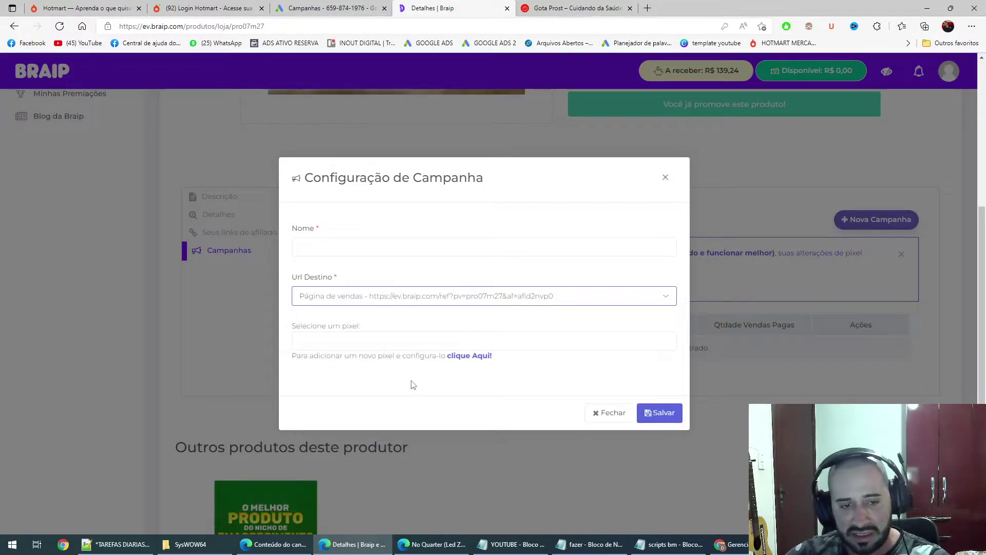
{"action": "left_click", "coordinate": [370, 344]}
{"action": "key", "text": "Escape"}
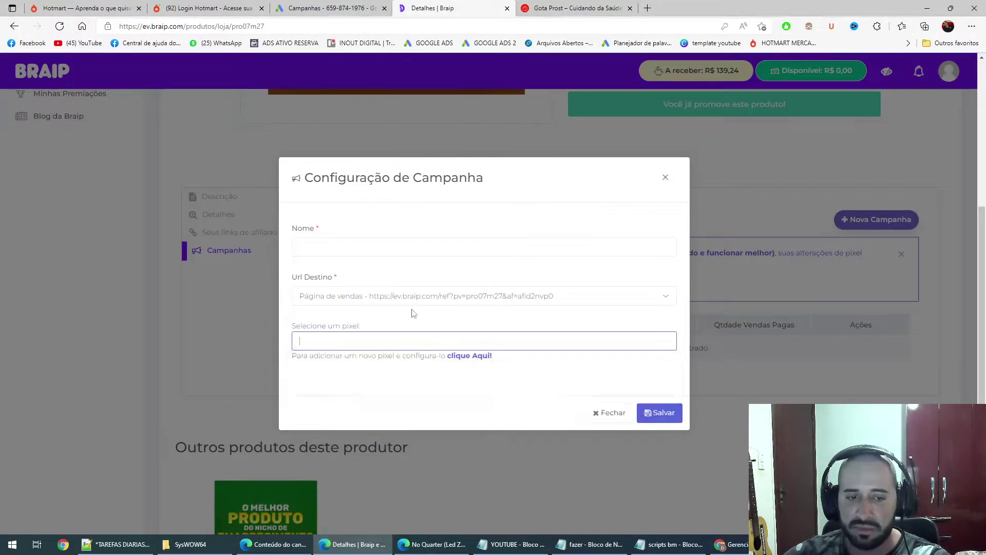
Open the form for registering a new pixel and look over its details and usage sections
{"action": "left_click", "coordinate": [468, 356]}
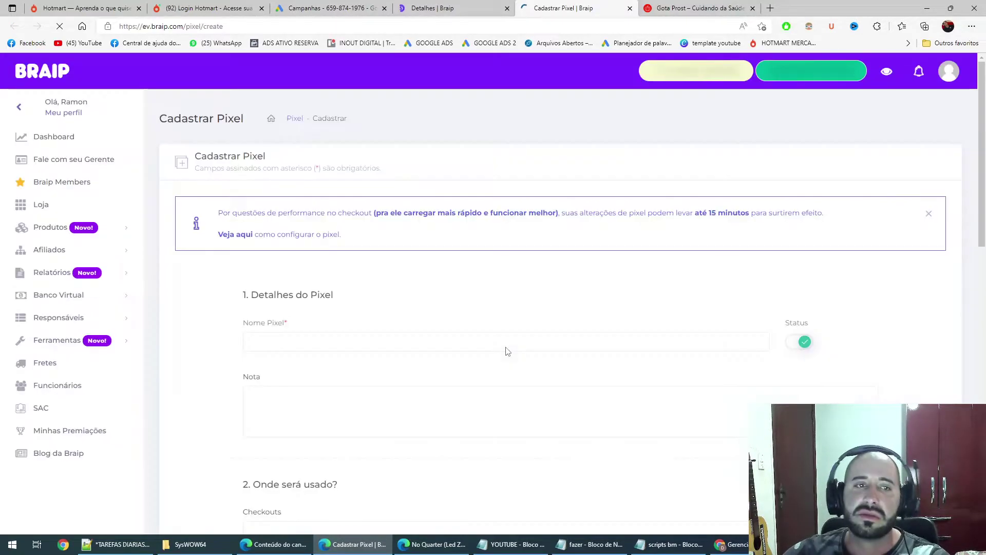
{"action": "scroll", "coordinate": [531, 352], "scroll_direction": "down", "scroll_amount": 5}
{"action": "scroll", "coordinate": [535, 341], "scroll_direction": "up", "scroll_amount": 3}
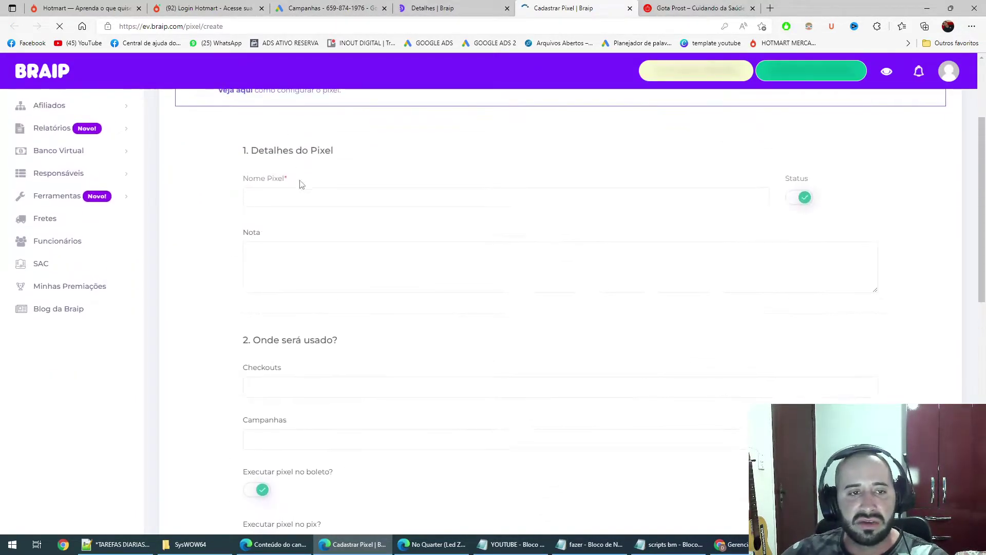
{"action": "scroll", "coordinate": [339, 270], "scroll_direction": "down", "scroll_amount": 3}
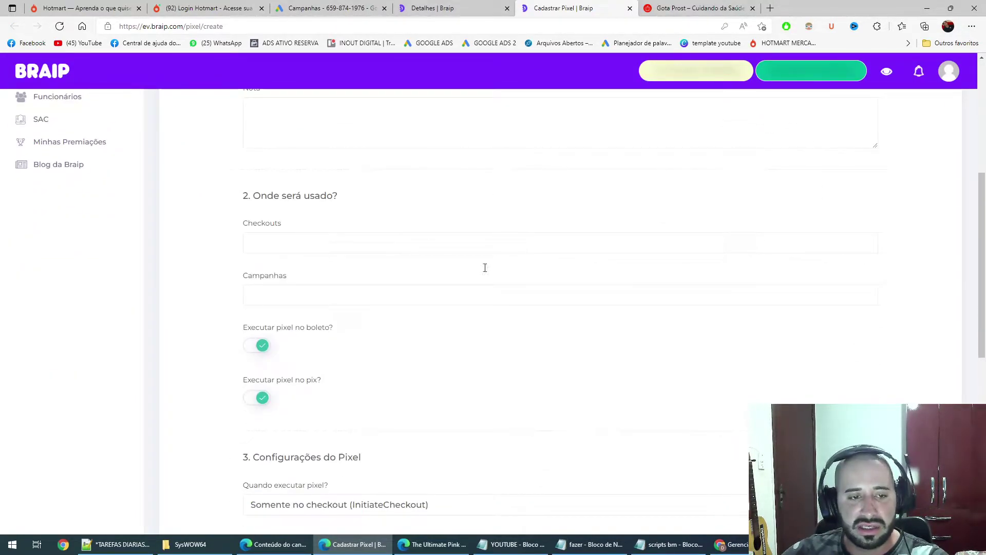
Disable running the pixel on boleto and set it to execute Somente na Página de obrigado (Purchase)
{"action": "left_click", "coordinate": [256, 346]}
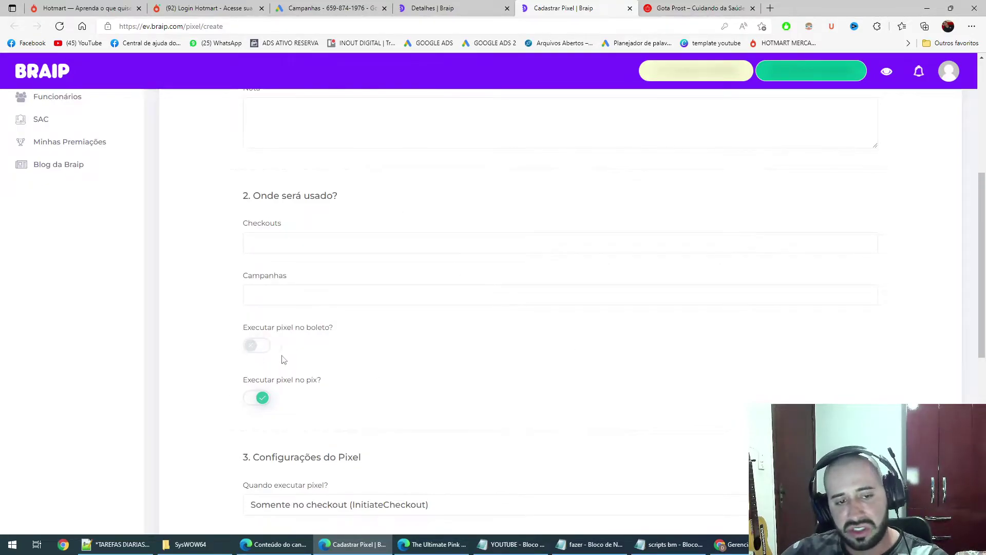
{"action": "scroll", "coordinate": [285, 367], "scroll_direction": "down", "scroll_amount": 4}
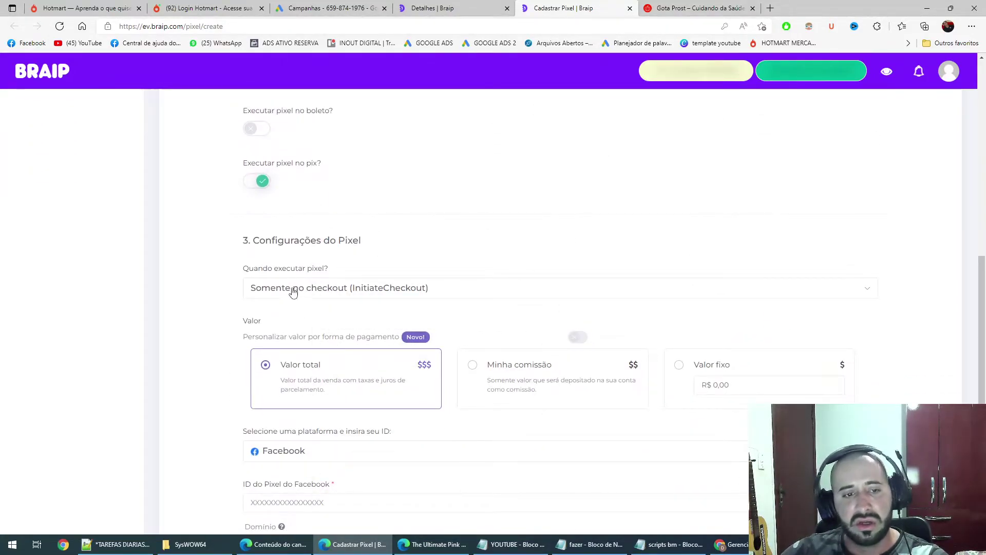
{"action": "left_click", "coordinate": [293, 290]}
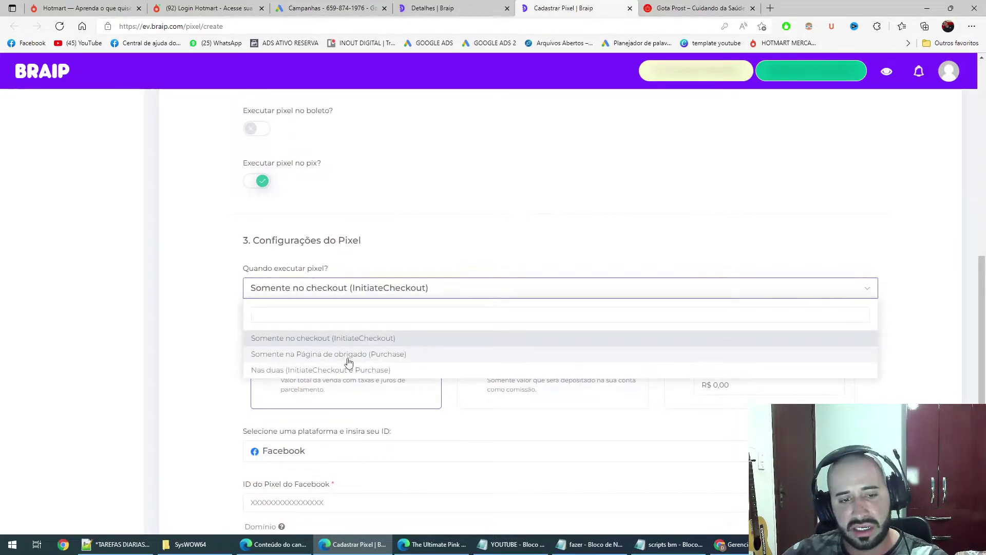
{"action": "left_click", "coordinate": [347, 359]}
Set the pixel's value to Minha comissão and look through the available ad platforms, keeping Facebook
{"action": "scroll", "coordinate": [333, 303], "scroll_direction": "down", "scroll_amount": 3}
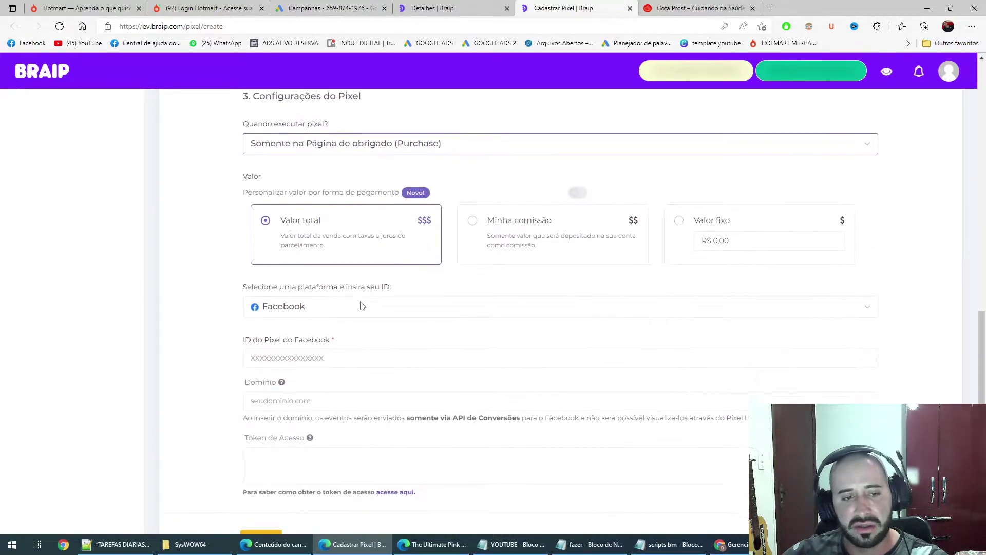
{"action": "left_click", "coordinate": [540, 232]}
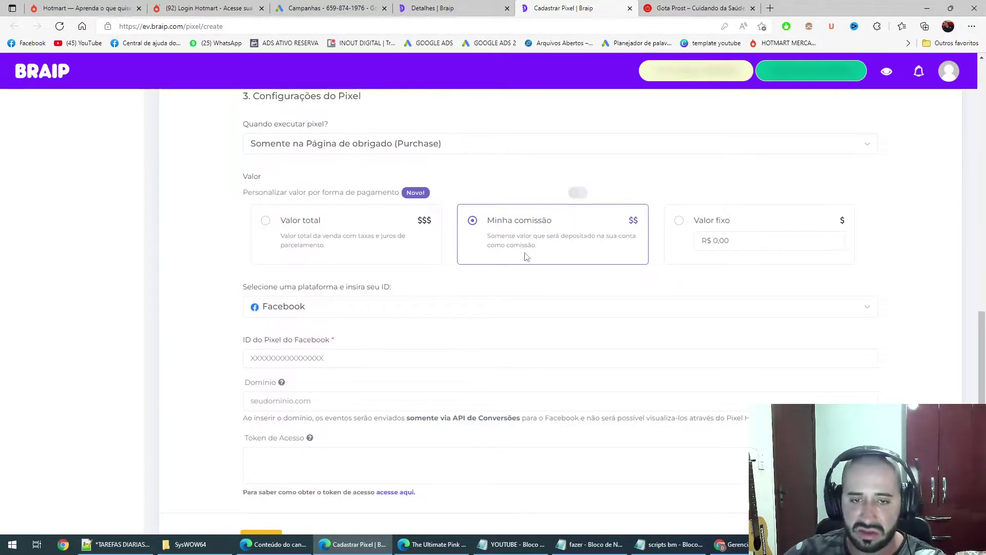
{"action": "scroll", "coordinate": [528, 256], "scroll_direction": "down", "scroll_amount": 2}
{"action": "left_click", "coordinate": [327, 237]}
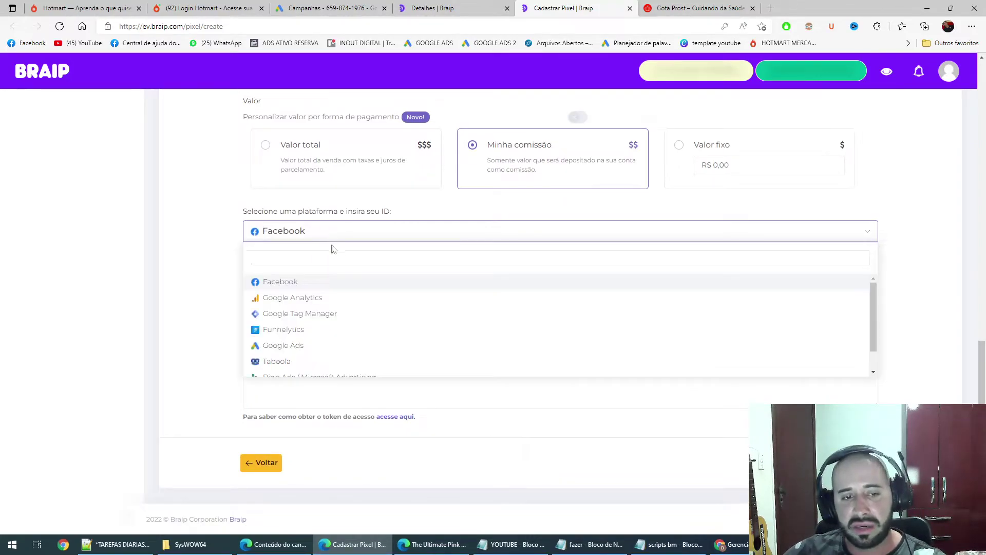
{"action": "scroll", "coordinate": [307, 320], "scroll_direction": "down", "scroll_amount": 1}
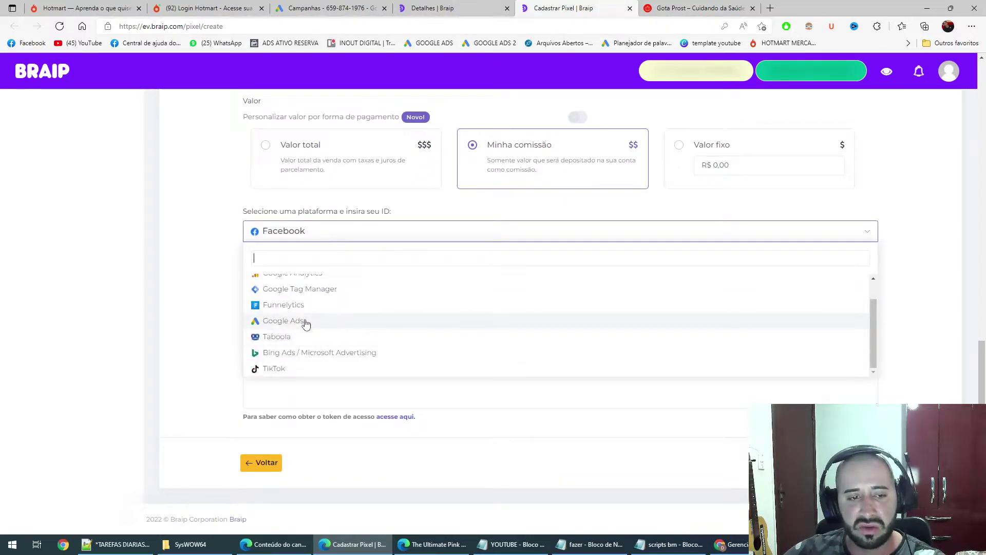
{"action": "left_click", "coordinate": [232, 287]}
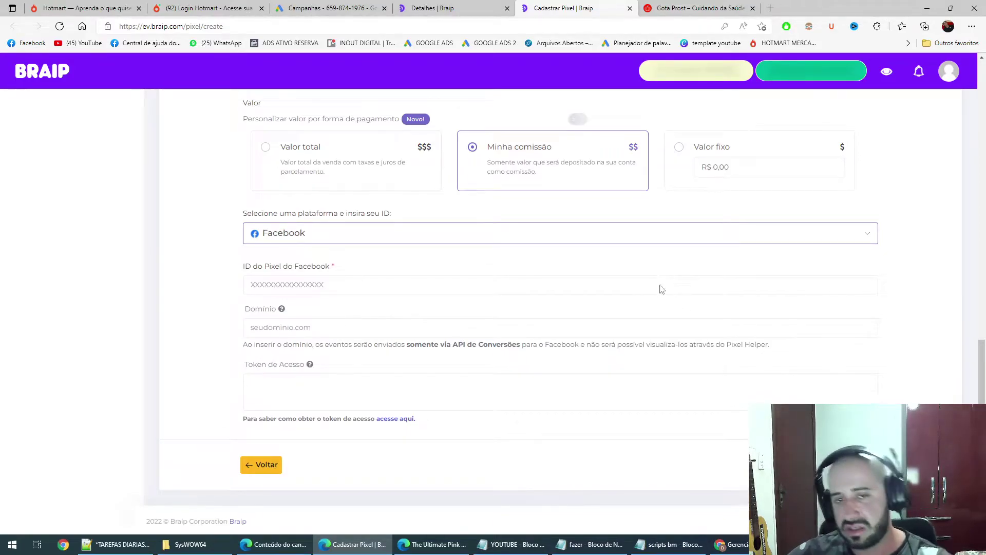
Return to the Gota Prost campaign configuration and close it without saving
{"action": "scroll", "coordinate": [660, 284], "scroll_direction": "up", "scroll_amount": 10}
{"action": "left_click", "coordinate": [452, 8]}
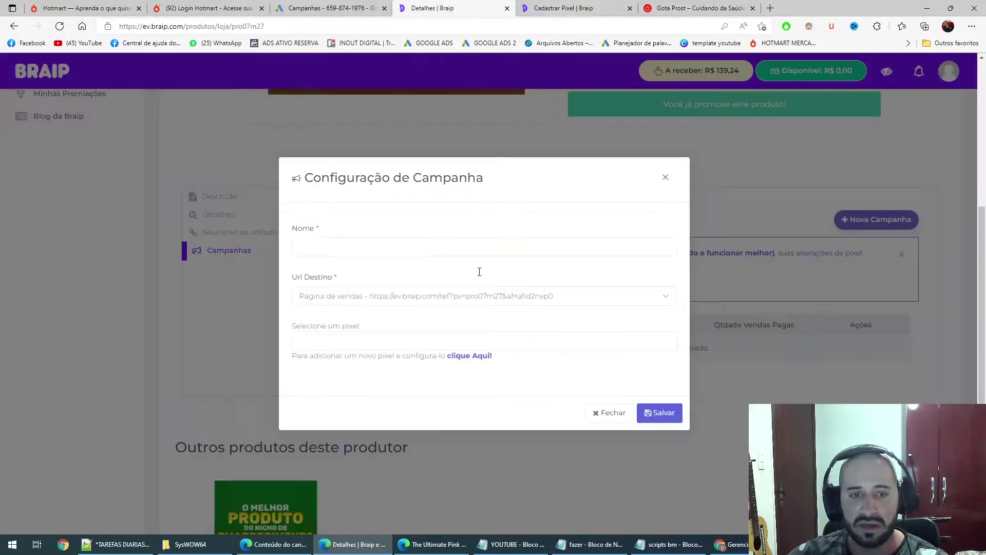
{"action": "left_click", "coordinate": [664, 179]}
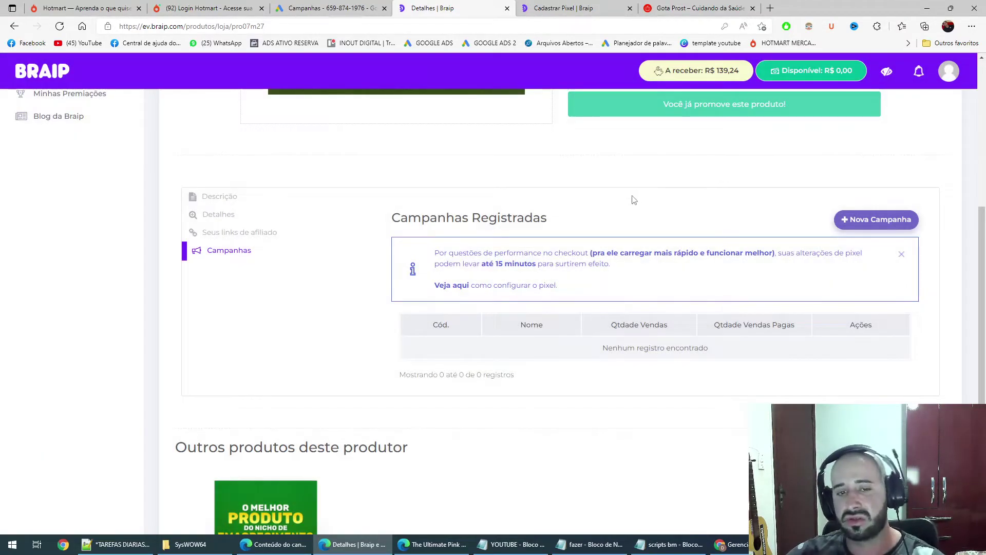
Show the Gota Prost affiliate links again and look through the sales page and plan links
{"action": "left_click", "coordinate": [250, 236]}
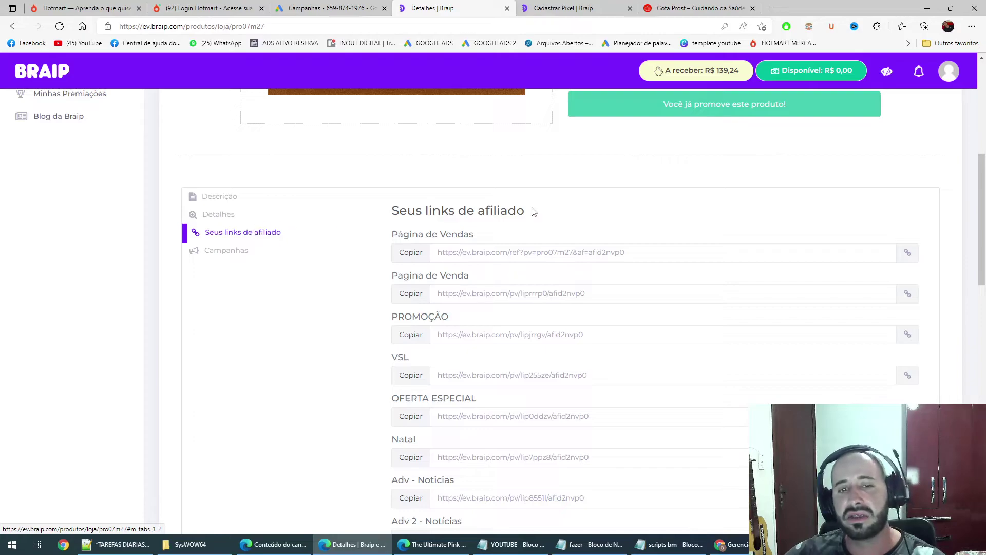
{"action": "scroll", "coordinate": [515, 210], "scroll_direction": "down", "scroll_amount": 10}
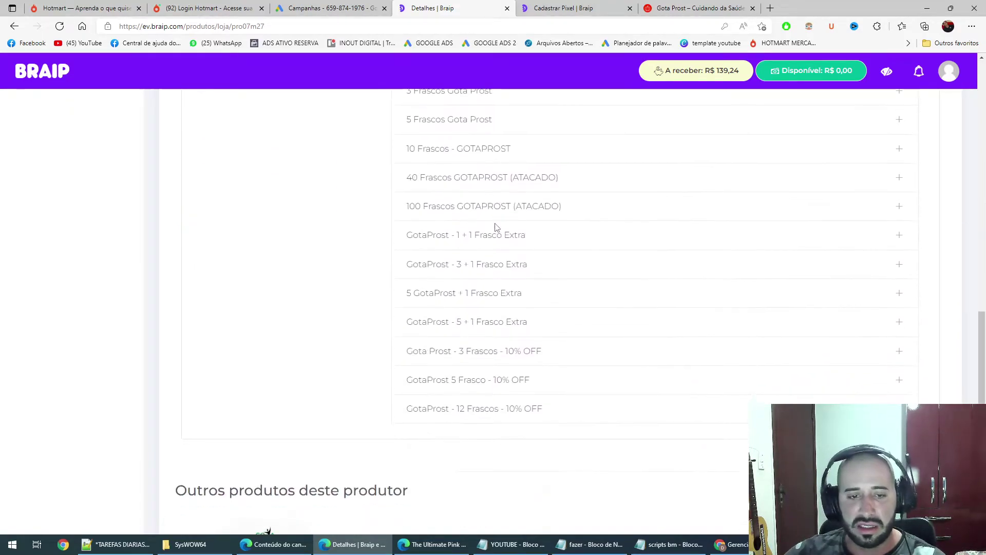
{"action": "scroll", "coordinate": [488, 234], "scroll_direction": "up", "scroll_amount": 15}
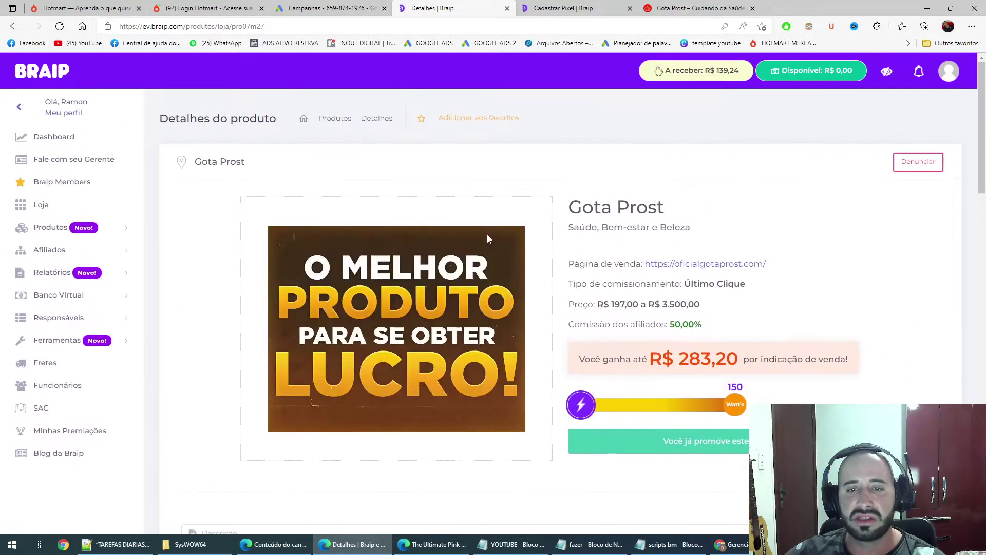
{"action": "scroll", "coordinate": [488, 236], "scroll_direction": "down", "scroll_amount": 2}
Examine the official Gota Prost sales page, including its benefits, testimonials, bottle offers, prices and ingredients
{"action": "left_click_drag", "start_coordinate": [646, 11], "coordinate": [529, 11]}
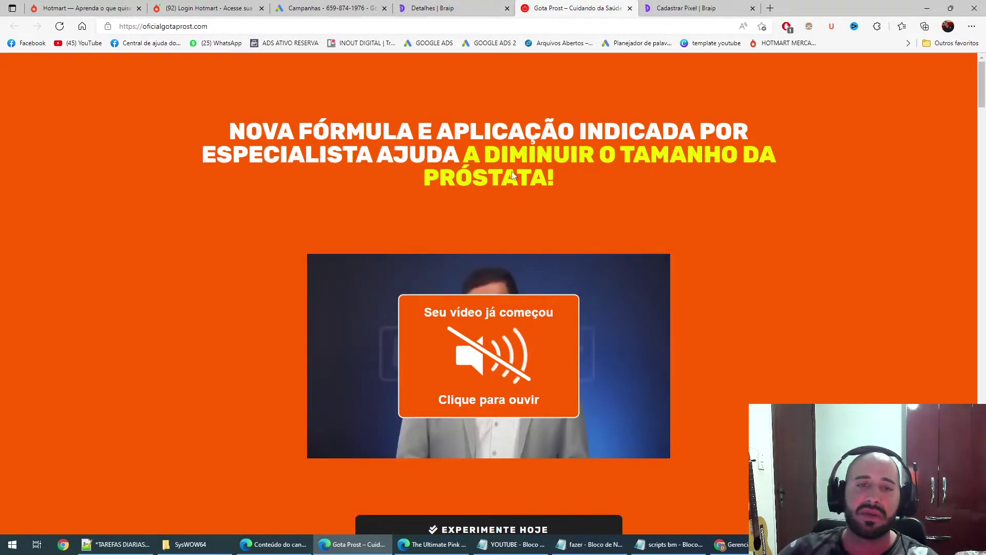
{"action": "scroll", "coordinate": [488, 153], "scroll_direction": "down", "scroll_amount": 8}
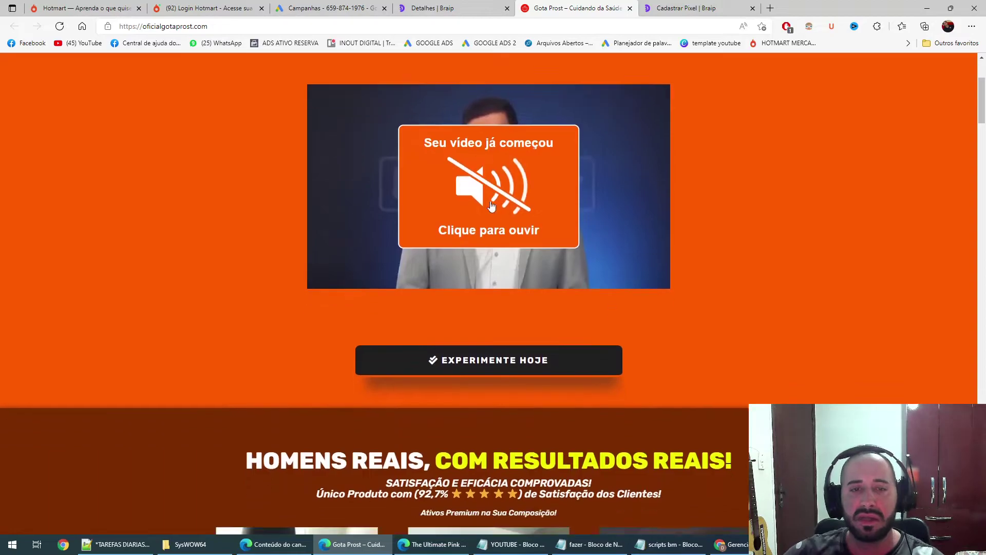
{"action": "scroll", "coordinate": [503, 197], "scroll_direction": "down", "scroll_amount": 5}
{"action": "scroll", "coordinate": [501, 201], "scroll_direction": "down", "scroll_amount": 4}
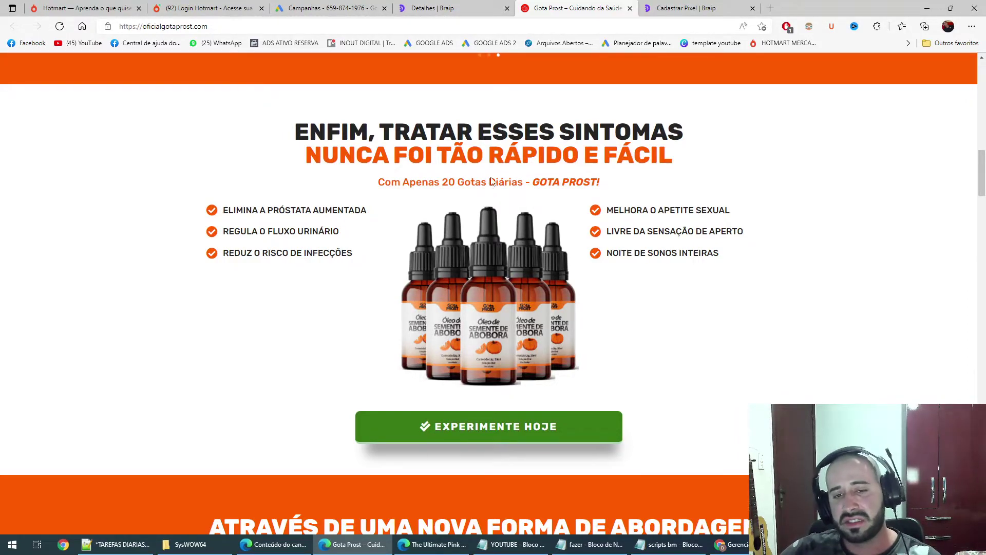
{"action": "scroll", "coordinate": [478, 154], "scroll_direction": "down", "scroll_amount": 10}
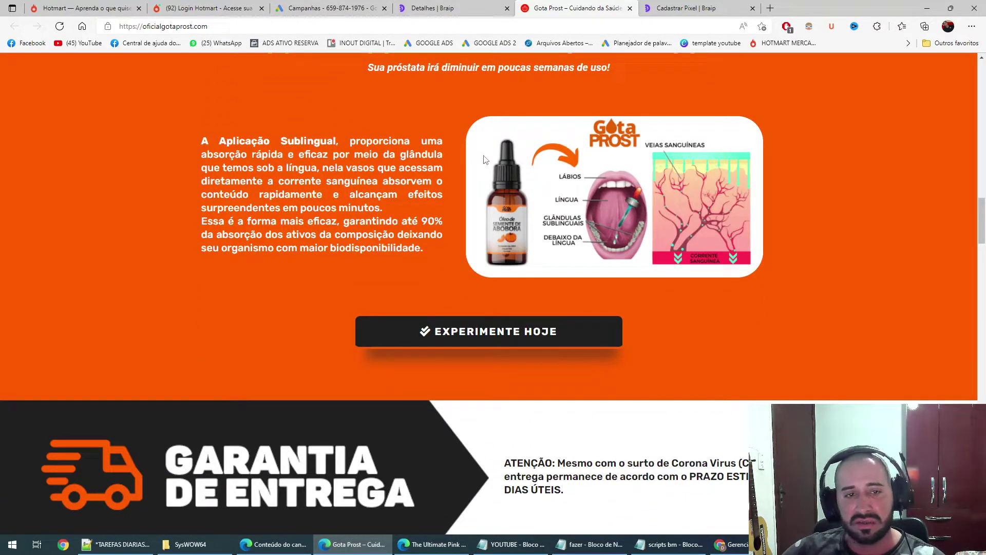
{"action": "scroll", "coordinate": [485, 159], "scroll_direction": "down", "scroll_amount": 12}
{"action": "scroll", "coordinate": [483, 162], "scroll_direction": "down", "scroll_amount": 3}
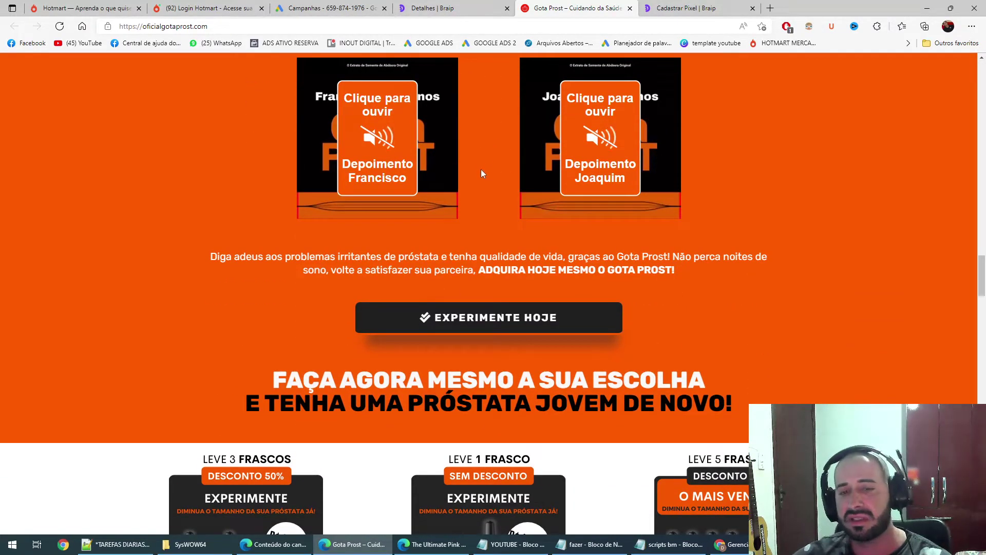
{"action": "scroll", "coordinate": [470, 185], "scroll_direction": "down", "scroll_amount": 6}
{"action": "scroll", "coordinate": [460, 200], "scroll_direction": "down", "scroll_amount": 4}
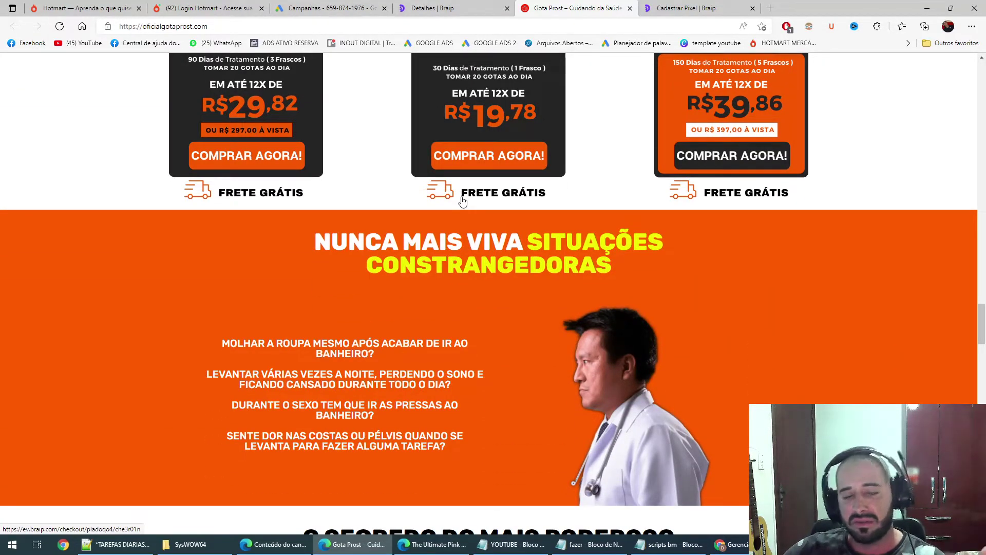
{"action": "scroll", "coordinate": [467, 199], "scroll_direction": "down", "scroll_amount": 4}
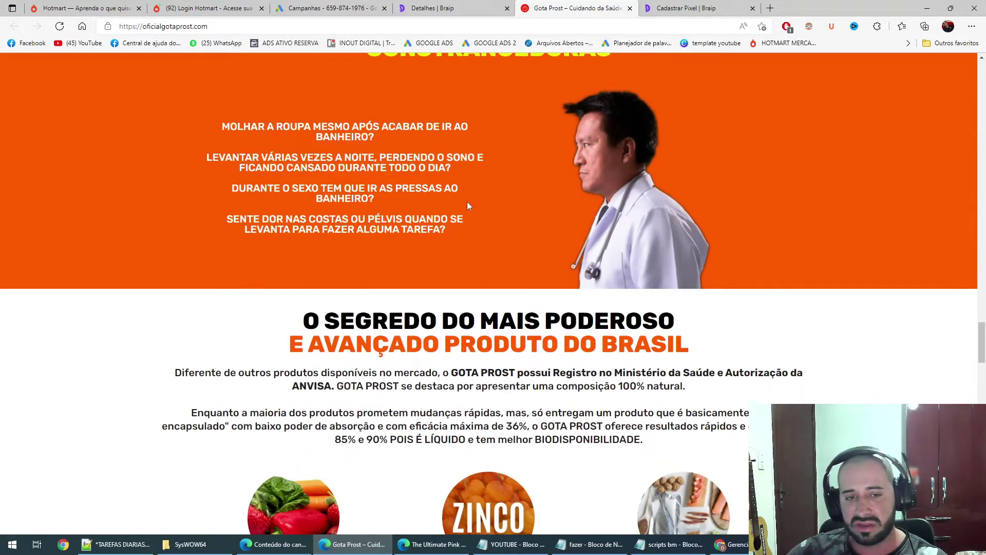
{"action": "scroll", "coordinate": [467, 201], "scroll_direction": "down", "scroll_amount": 6}
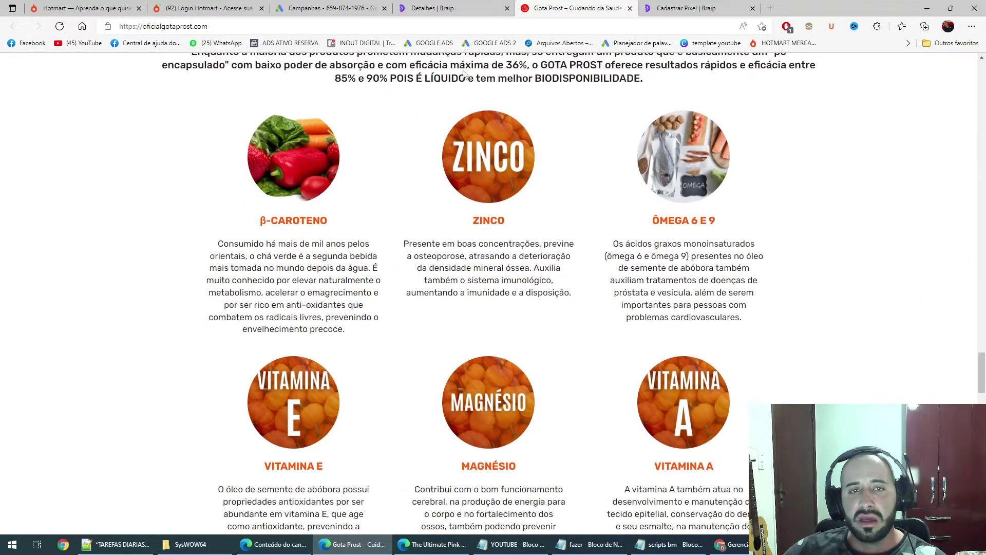
Leave the sales page and go back to the Braip store's product list
{"action": "key", "text": "ctrl+Page_Up"}
{"action": "left_click", "coordinate": [14, 27]}
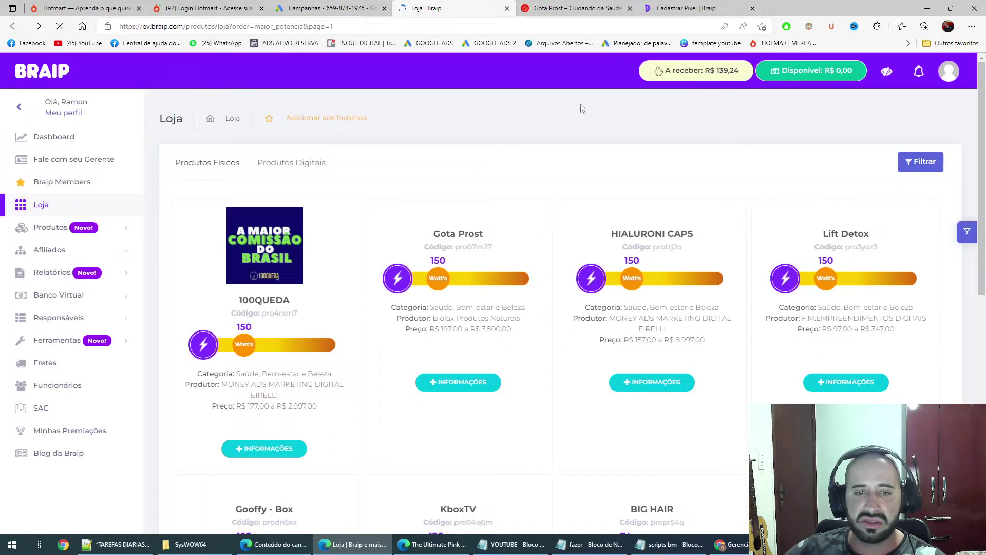
Revisit the Gota Prost sales page briefly, and look through the first page of physical products in the Braip store
{"action": "left_click", "coordinate": [590, 8]}
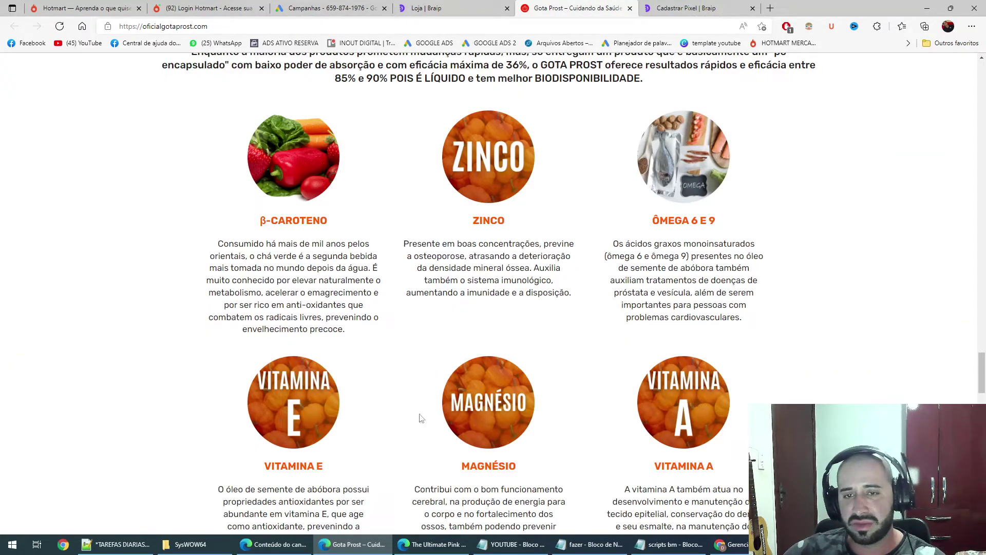
{"action": "left_click", "coordinate": [431, 8]}
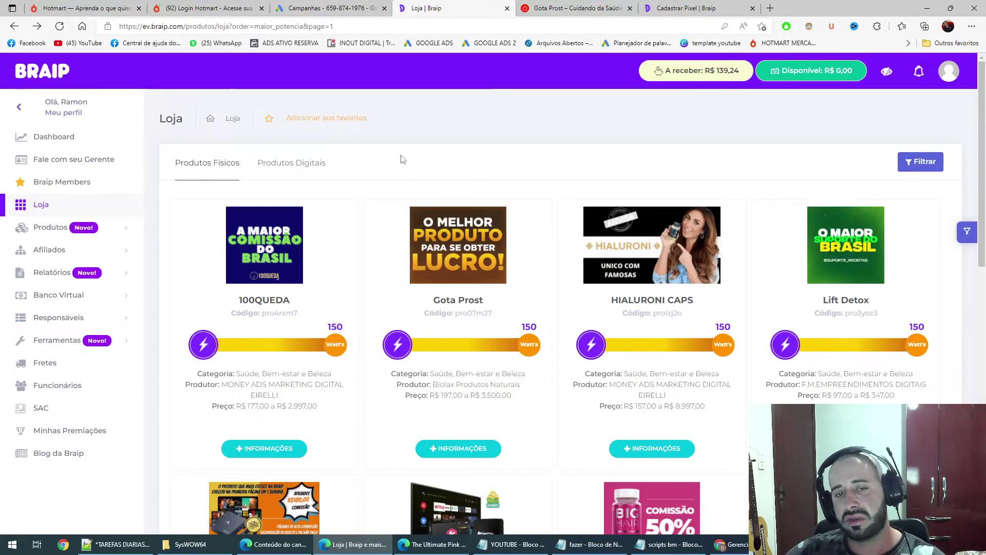
{"action": "scroll", "coordinate": [403, 160], "scroll_direction": "down", "scroll_amount": 5}
{"action": "scroll", "coordinate": [403, 159], "scroll_direction": "down", "scroll_amount": 4}
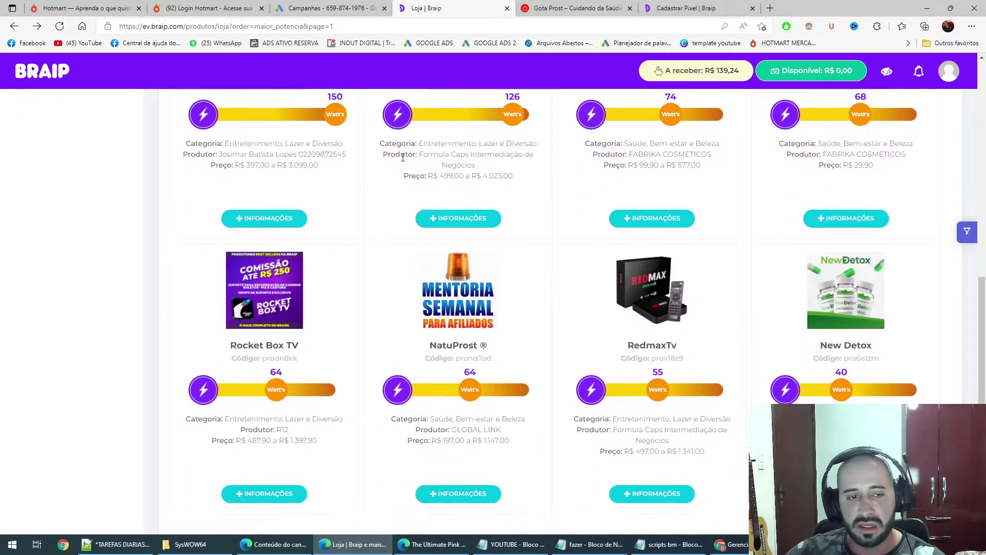
{"action": "scroll", "coordinate": [498, 262], "scroll_direction": "up", "scroll_amount": 9}
Reload the store's physical products listing, browse its first page and go to the second page of products
{"action": "left_click", "coordinate": [305, 171]}
{"action": "left_click", "coordinate": [226, 163]}
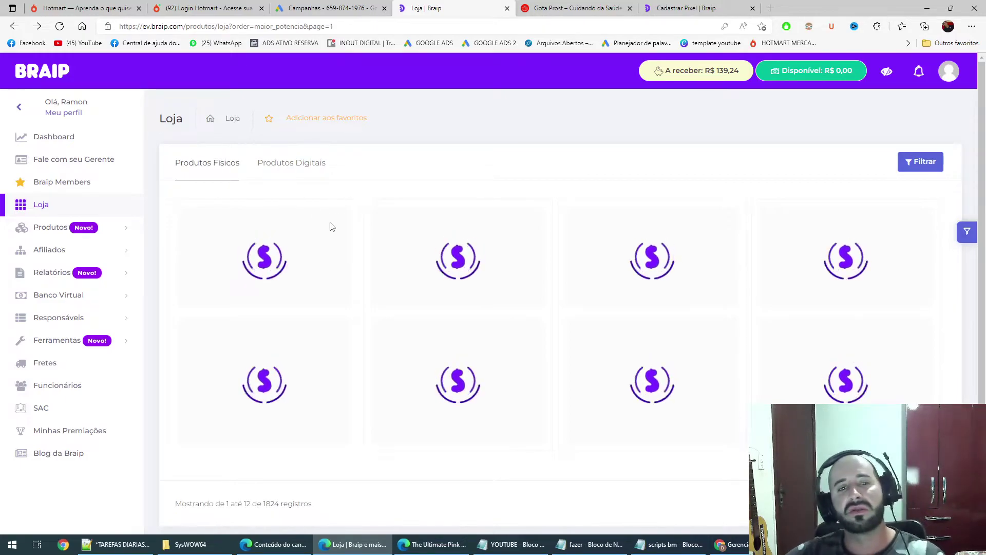
{"action": "scroll", "coordinate": [402, 236], "scroll_direction": "down", "scroll_amount": 5}
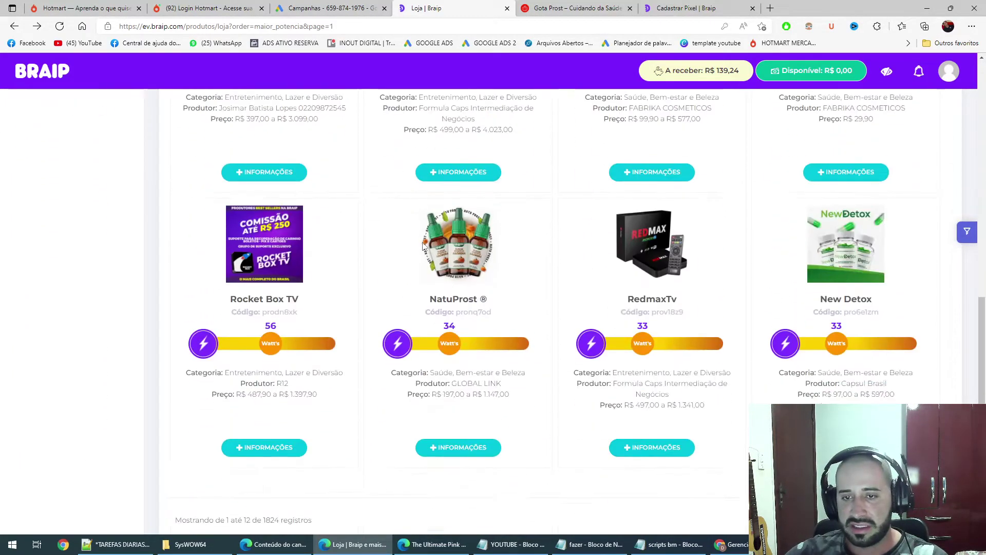
{"action": "scroll", "coordinate": [422, 246], "scroll_direction": "down", "scroll_amount": 2}
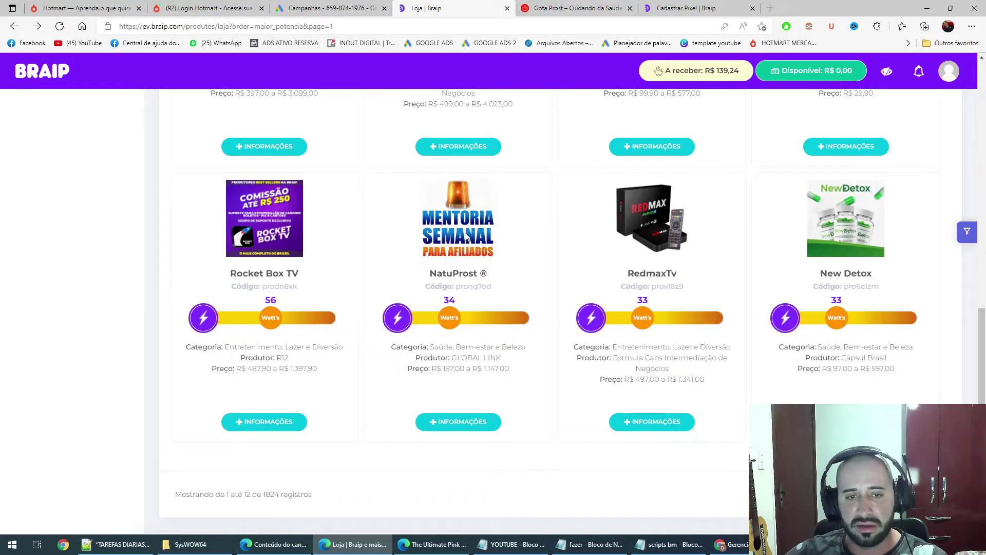
{"action": "left_click_drag", "start_coordinate": [459, 273], "coordinate": [479, 285]}
{"action": "scroll", "coordinate": [478, 285], "scroll_direction": "down", "scroll_amount": 1}
{"action": "left_click_drag", "start_coordinate": [867, 244], "coordinate": [806, 199]}
{"action": "key", "text": "F5"}
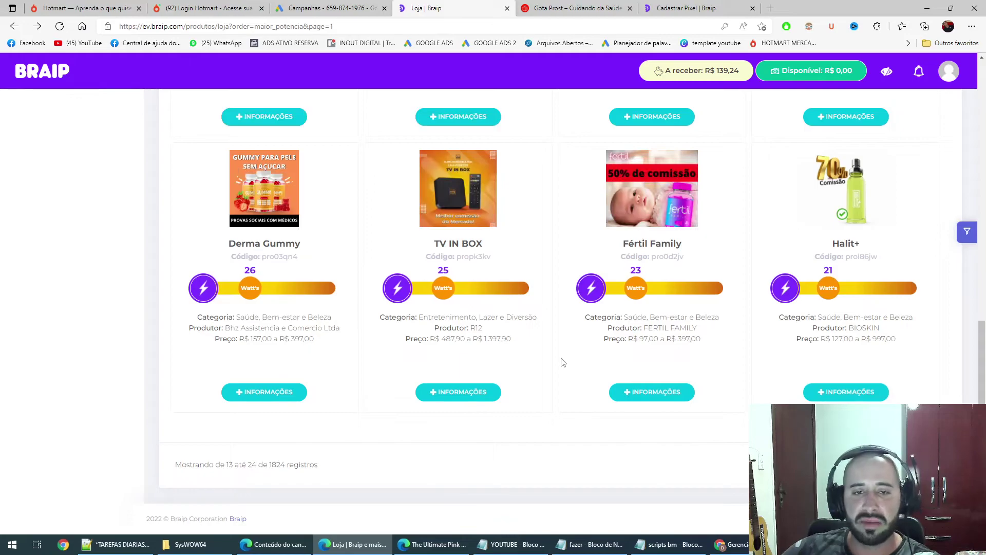
Look through the physical products on the second page, comparing their Watt's ratings, producers and prices
{"action": "scroll", "coordinate": [562, 362], "scroll_direction": "up", "scroll_amount": 4}
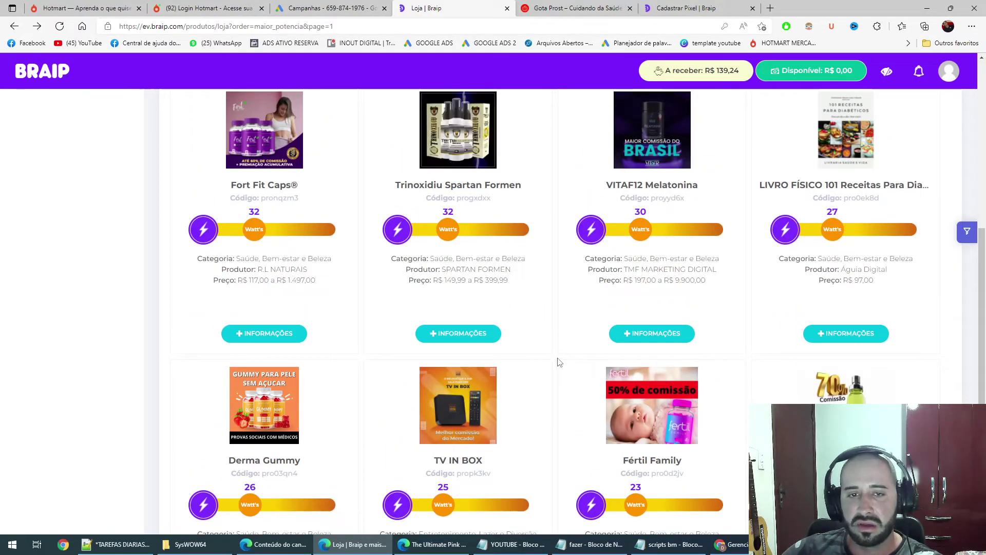
{"action": "scroll", "coordinate": [559, 362], "scroll_direction": "up", "scroll_amount": 3}
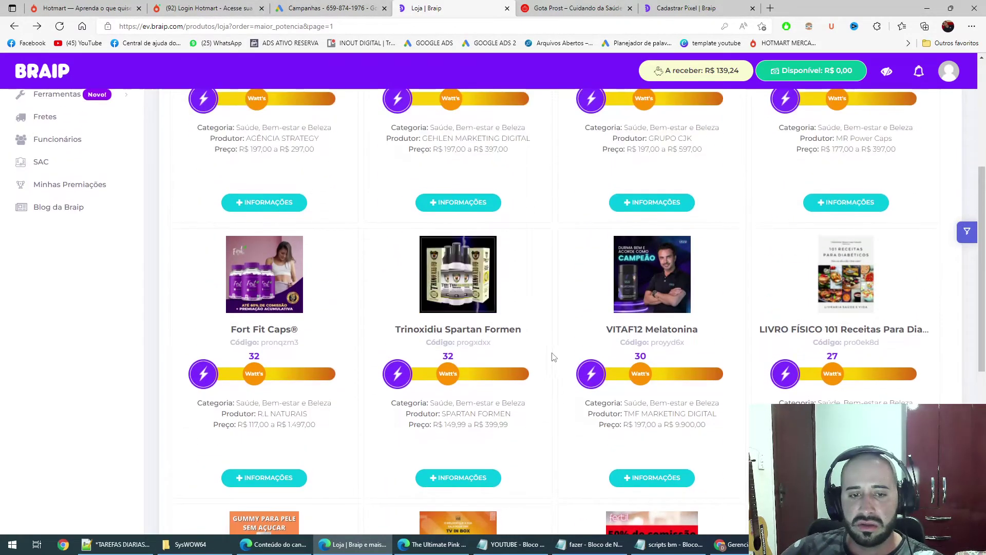
{"action": "scroll", "coordinate": [534, 358], "scroll_direction": "up", "scroll_amount": 4}
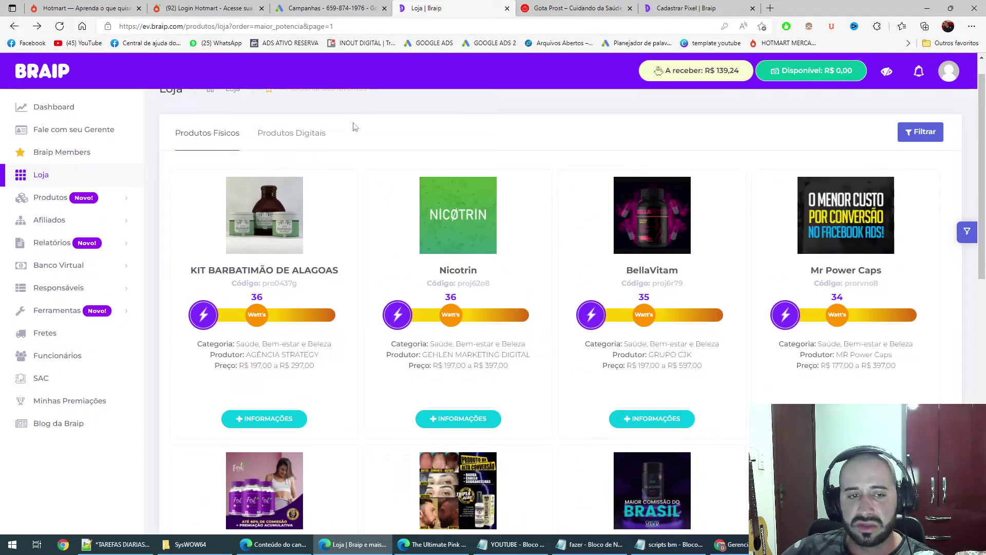
{"action": "scroll", "coordinate": [310, 242], "scroll_direction": "down", "scroll_amount": 12}
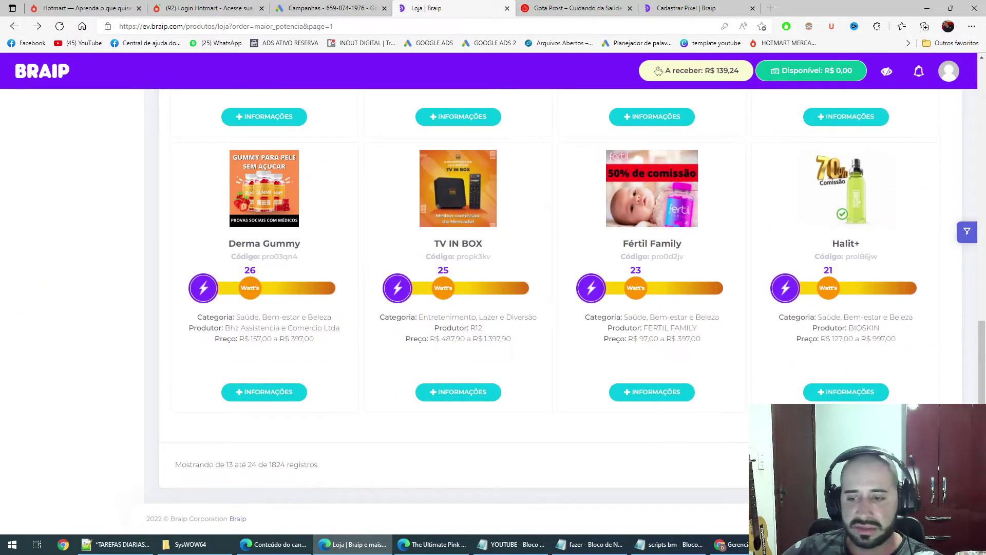